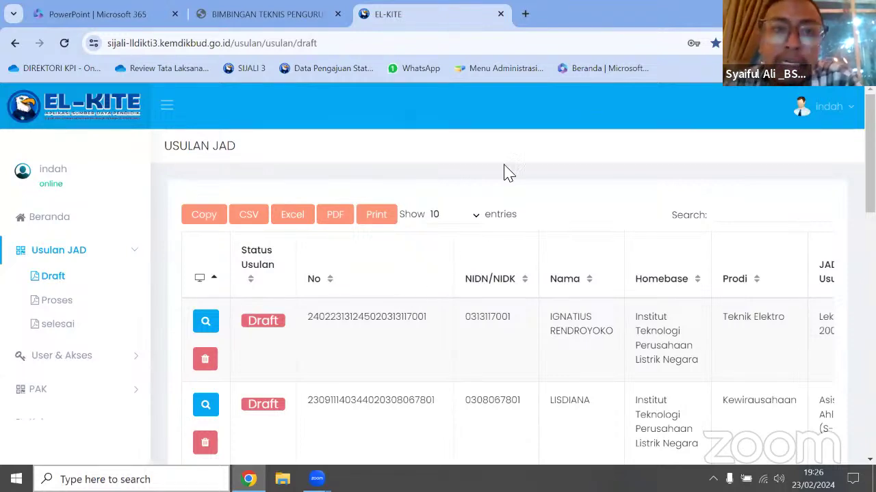
- Open the details of the first proposal in the draft Usulan JAD list
click(254, 51)
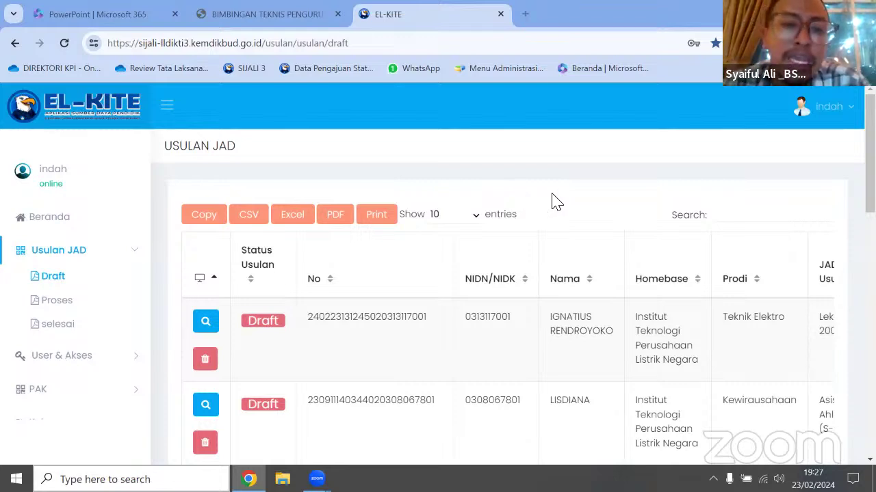
scroll(524, 291, down, 1)
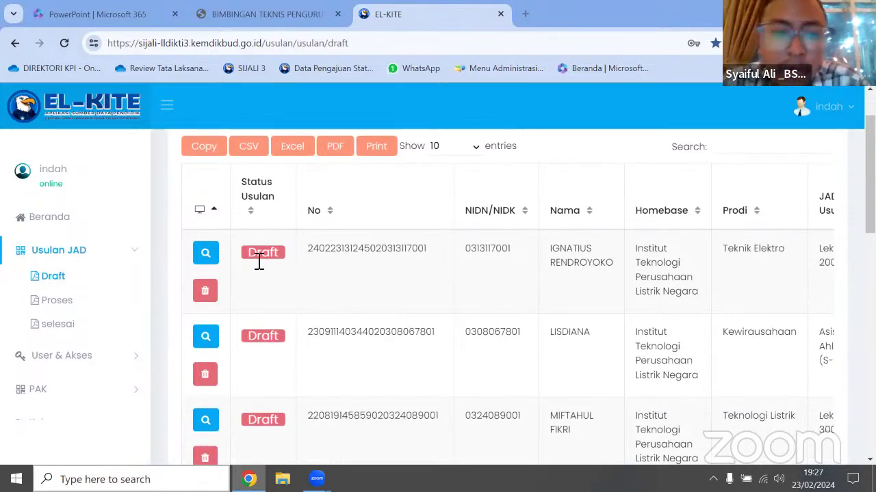
click(206, 255)
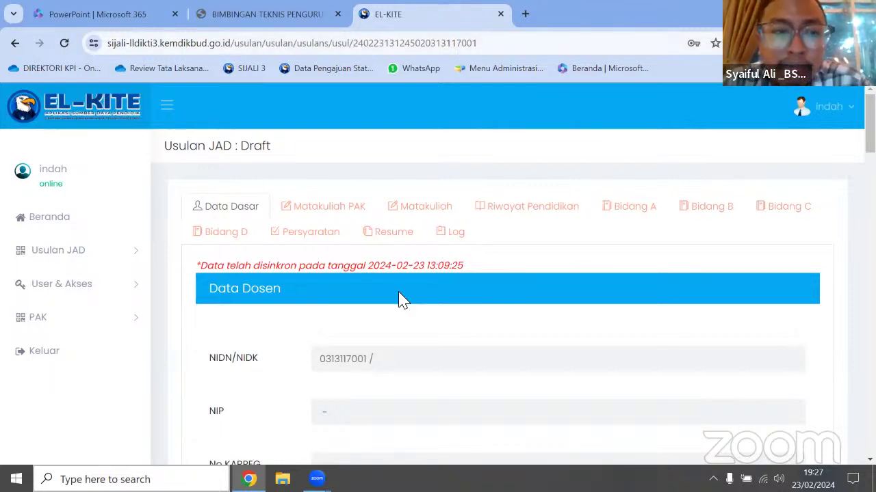
- Log out of the current account and log back in with the saved account credentials
click(32, 358)
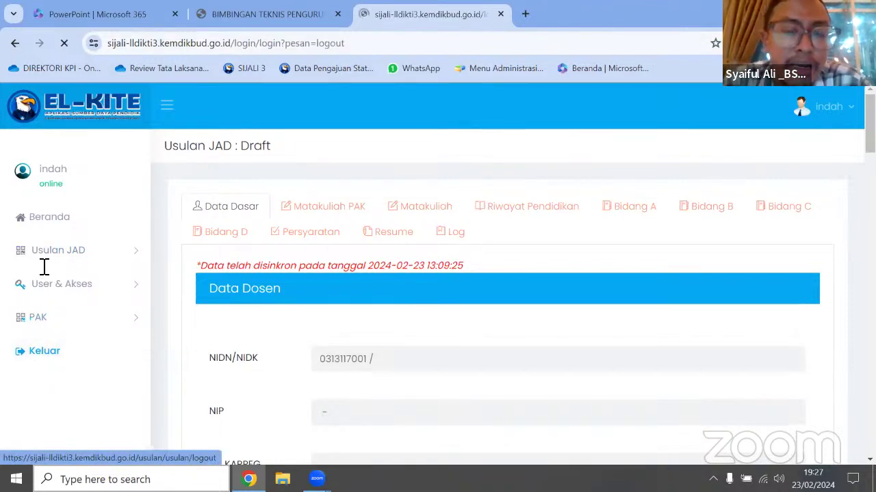
double_click(92, 248)
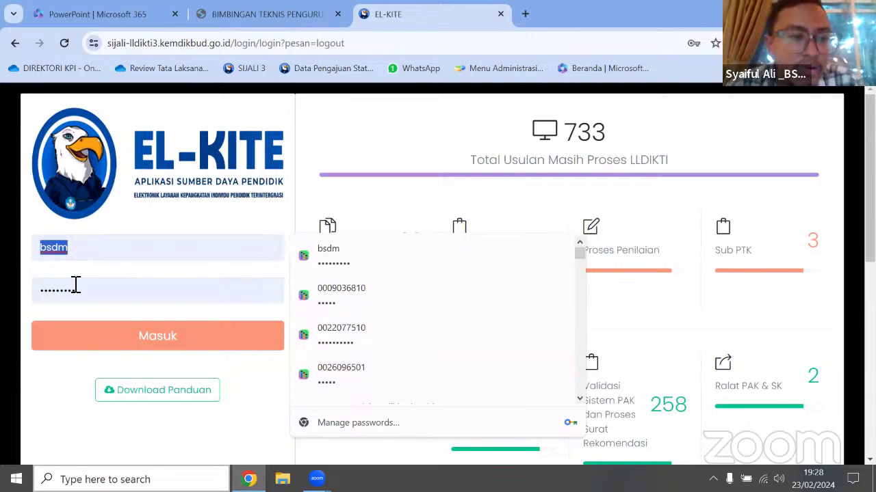
click(100, 295)
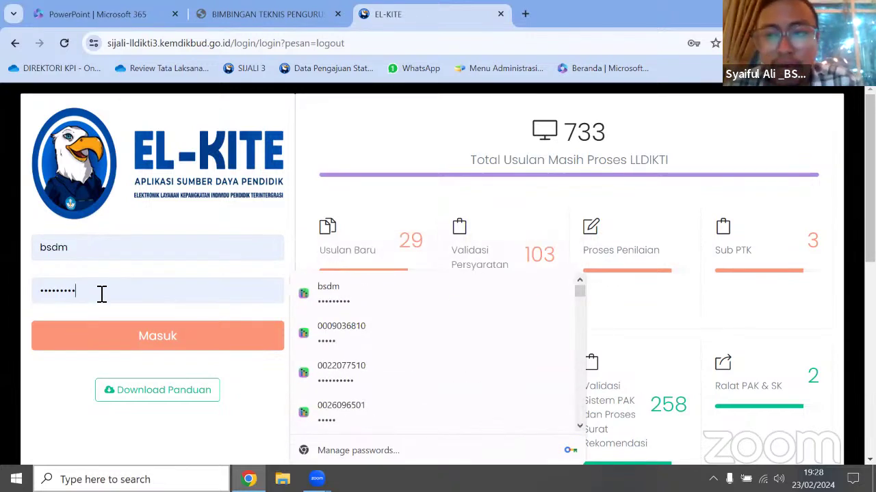
click(168, 344)
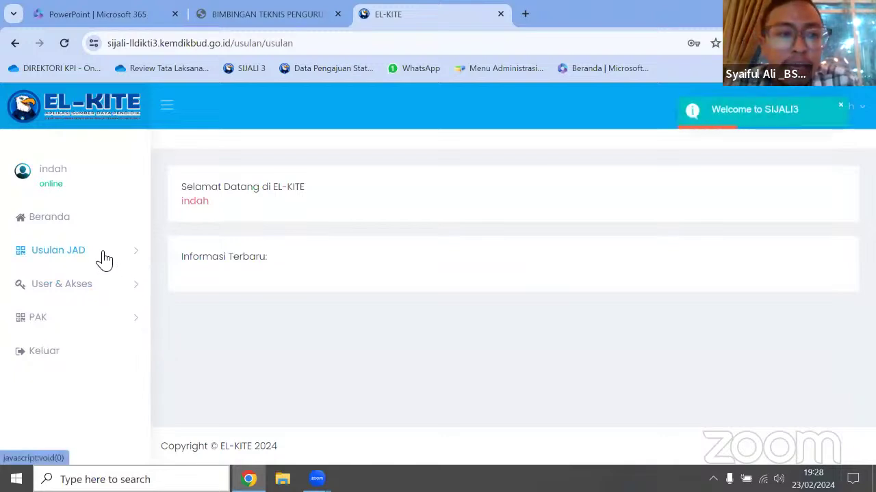
- Go to the Usulan JAD drafts and open the details of the first proposal
click(104, 258)
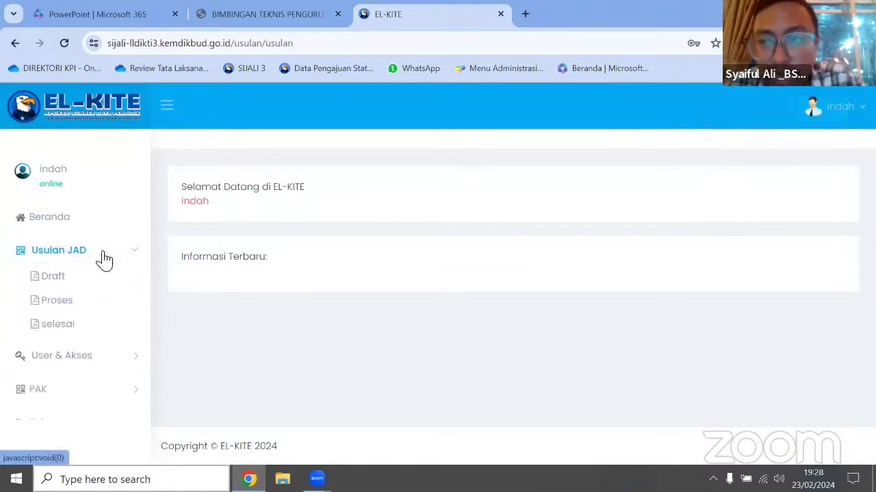
click(69, 283)
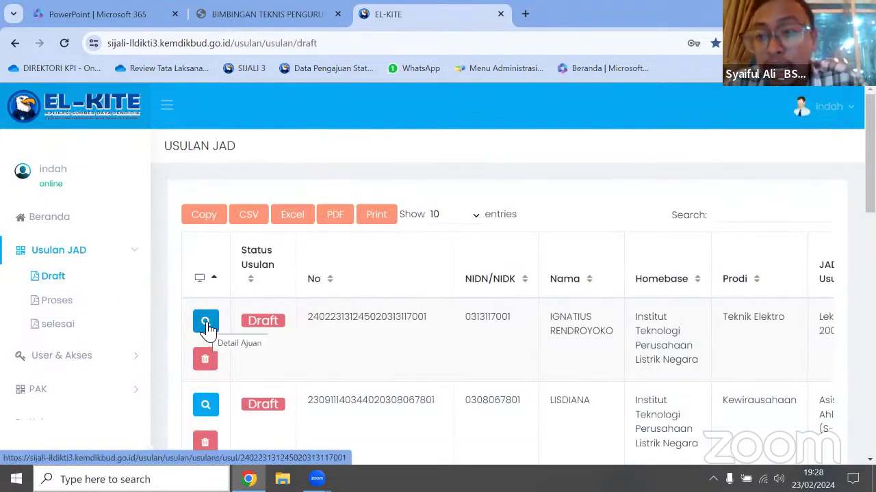
click(206, 323)
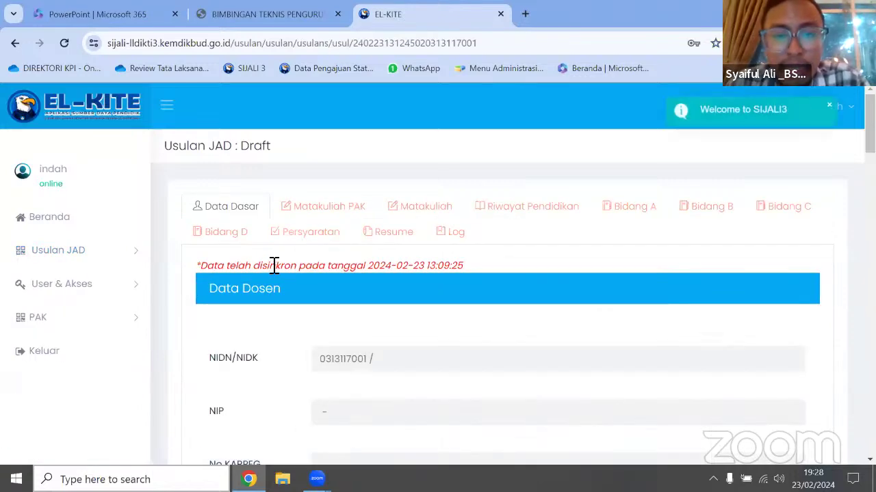
- Skim the Data Dosen section of the draft proposal and return to its beginning
scroll(462, 321, down, 3)
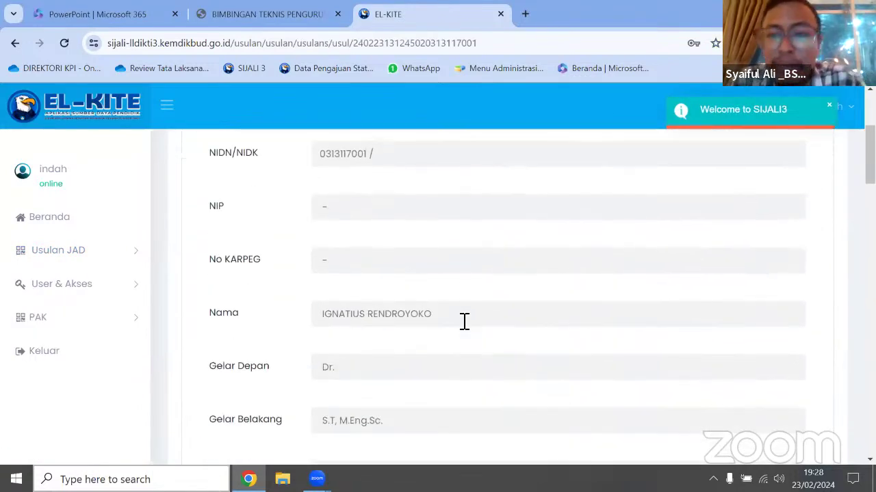
scroll(462, 323, up, 2)
scroll(462, 325, down, 5)
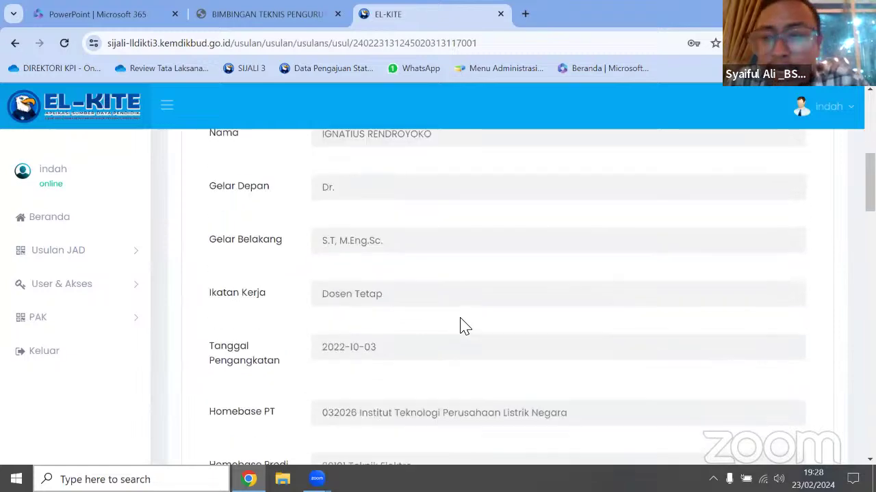
scroll(462, 325, down, 5)
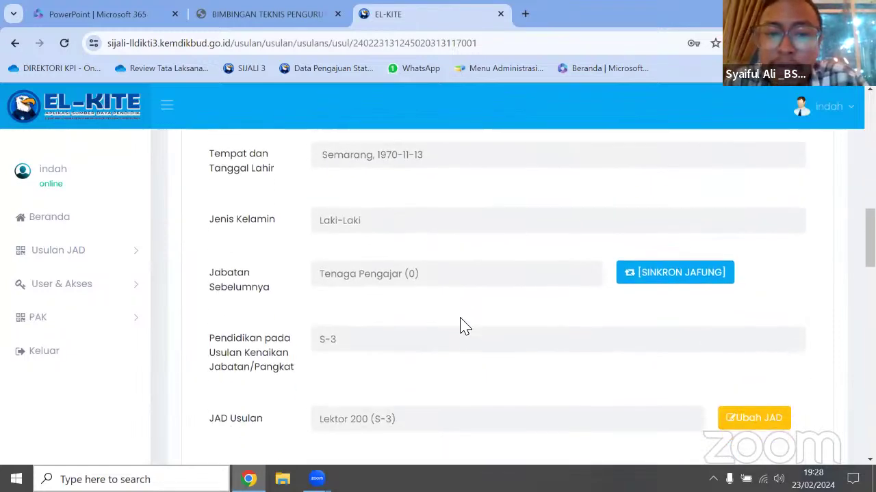
scroll(463, 325, down, 2)
scroll(462, 325, up, 5)
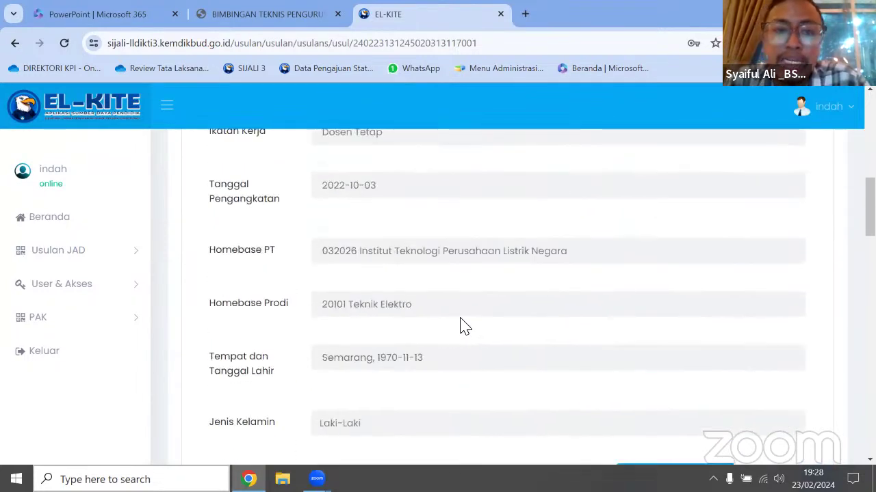
scroll(462, 325, up, 5)
scroll(463, 325, up, 1)
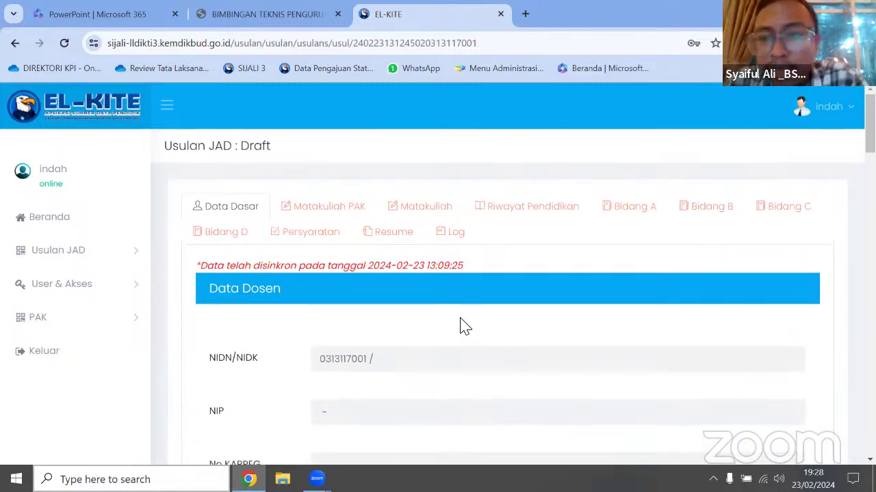
- Review the Data Dosen fields one by one, from NIDN/NIDK through Jabatan Sebelumnya to JAD Usulan
scroll(462, 327, down, 2)
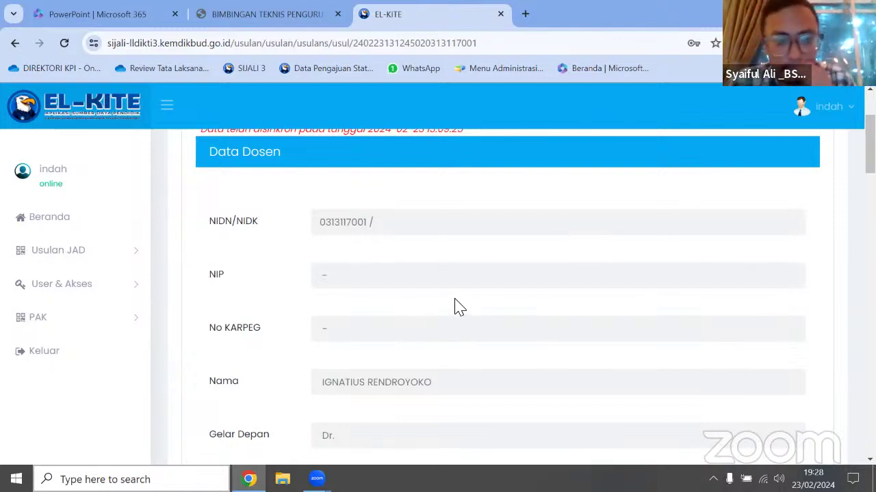
scroll(452, 303, down, 2)
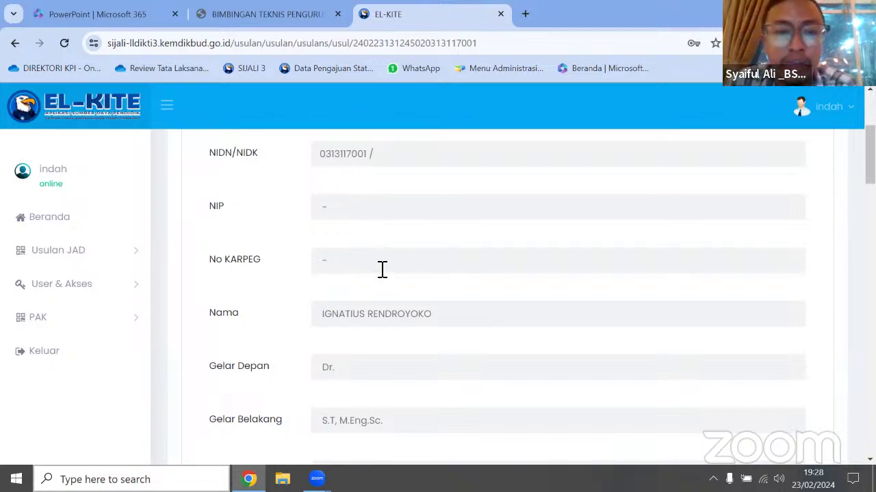
scroll(381, 269, down, 1)
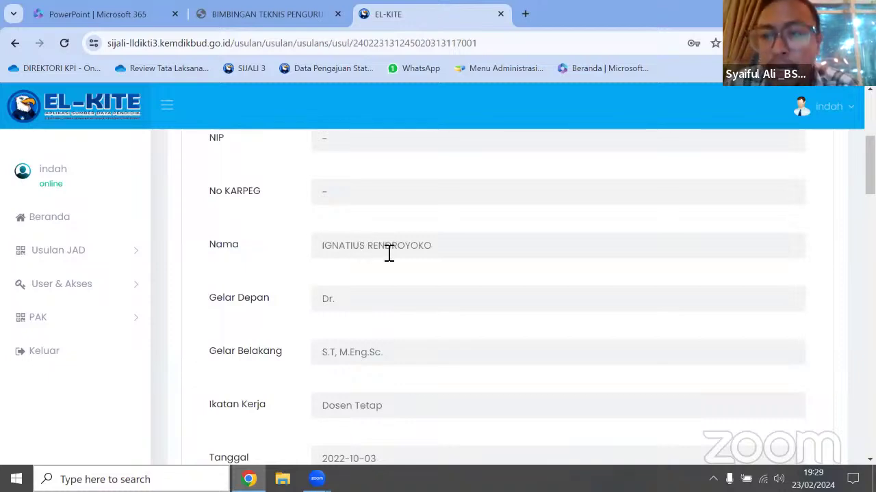
scroll(388, 252, down, 1)
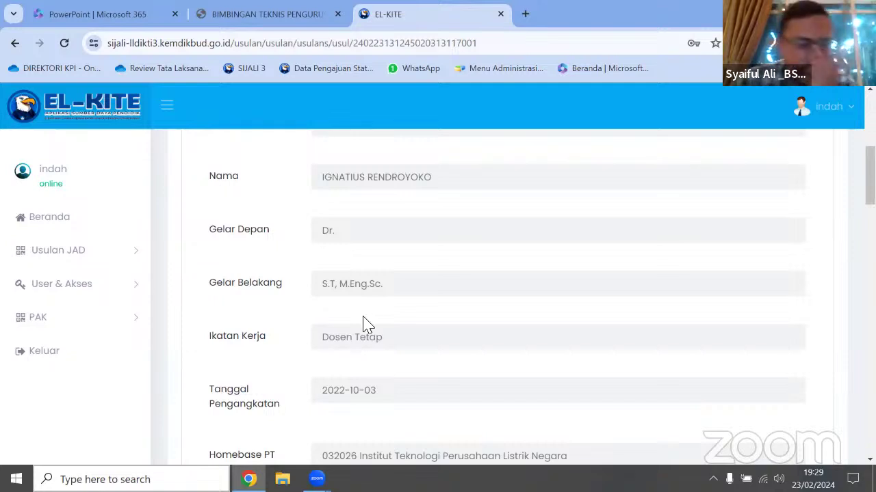
scroll(369, 301, down, 1)
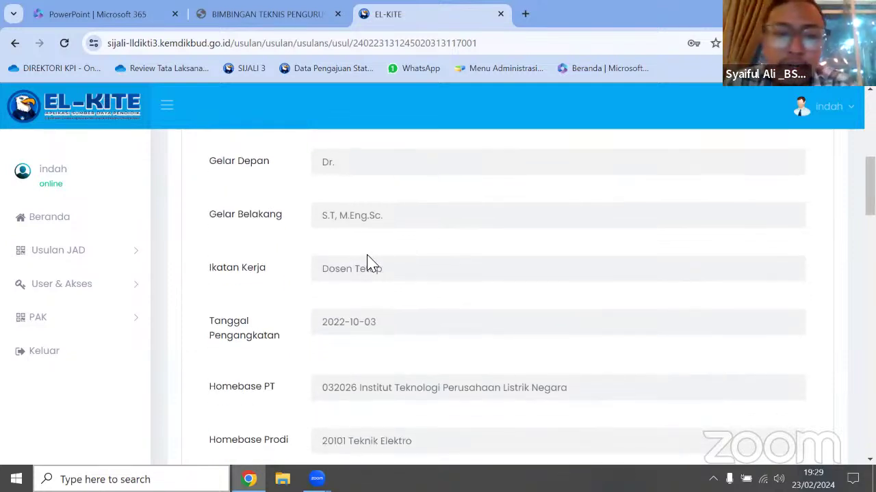
scroll(392, 309, down, 1)
scroll(386, 273, down, 1)
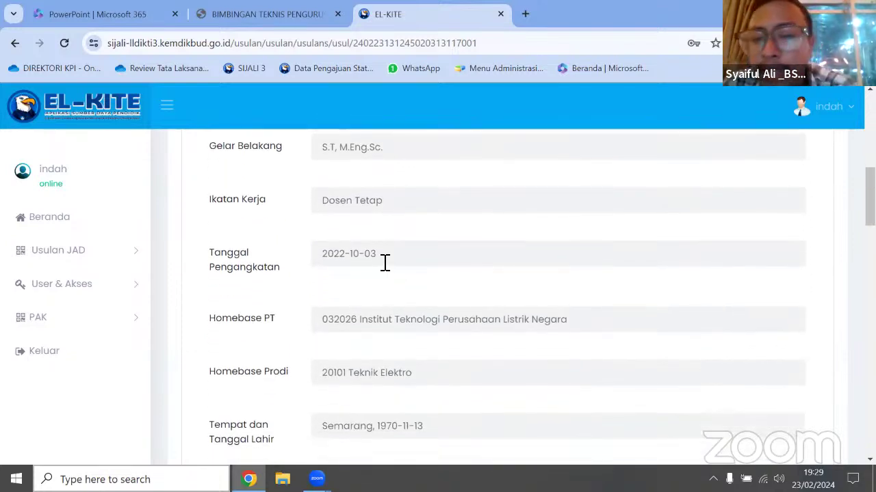
scroll(383, 261, down, 1)
scroll(424, 267, down, 1)
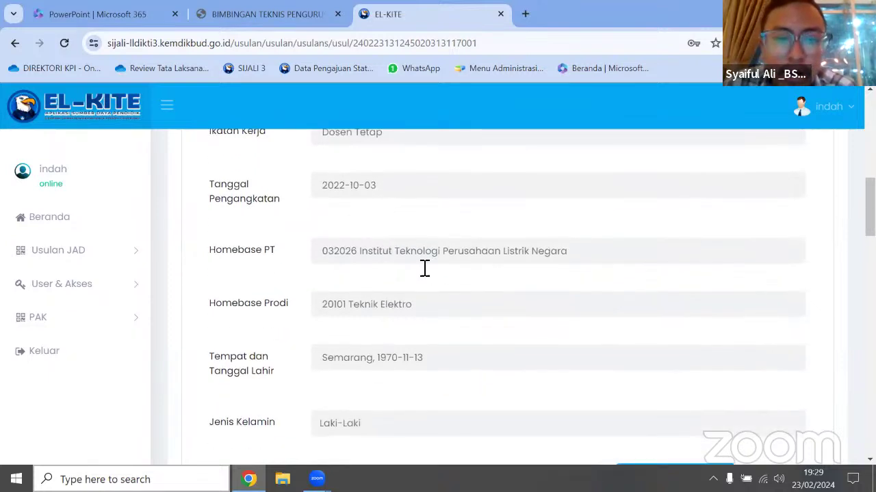
scroll(422, 274, down, 1)
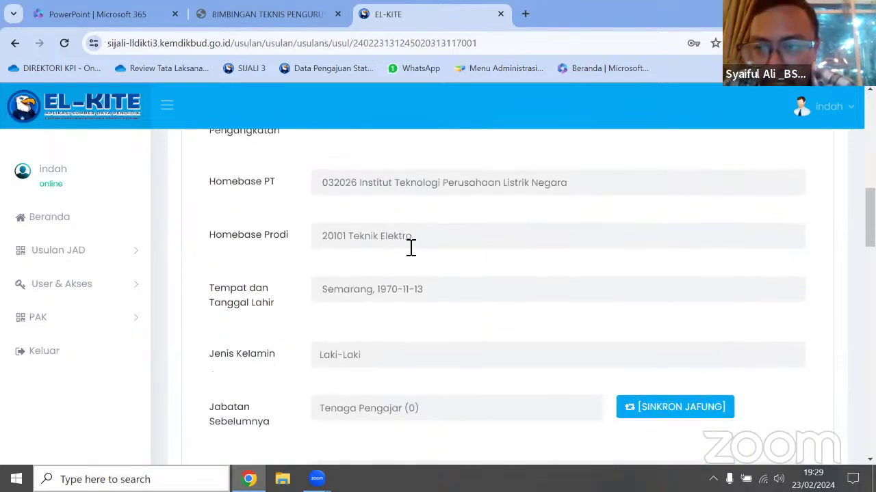
scroll(400, 277, down, 1)
scroll(402, 273, down, 1)
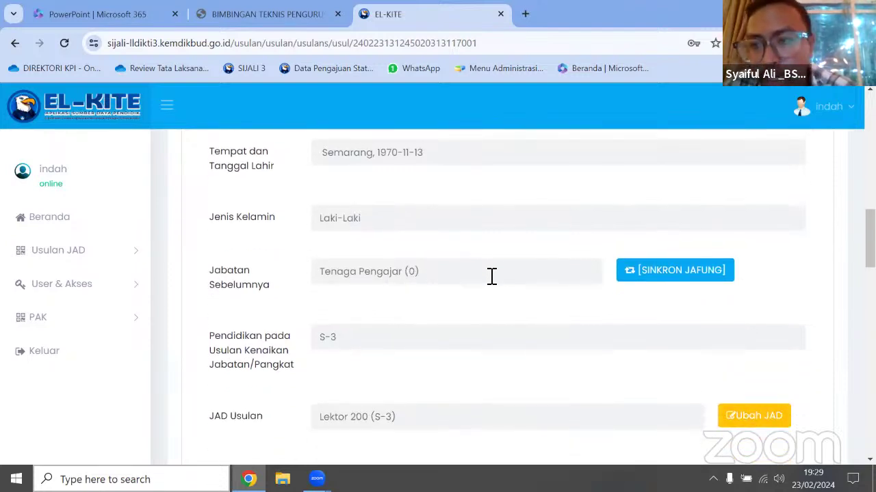
scroll(491, 275, down, 2)
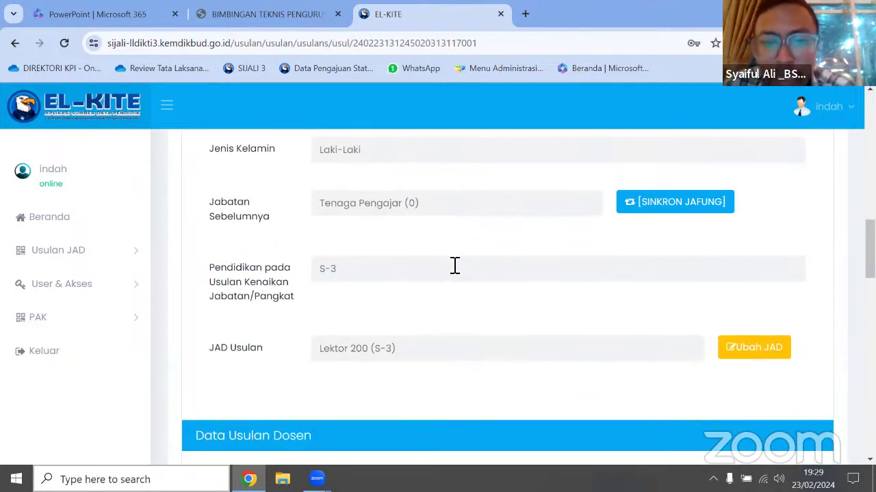
- Look through the Data Usulan Dosen and Data Fakultas Dosen sections and the remaining fields down to Jabatan
scroll(453, 268, down, 1)
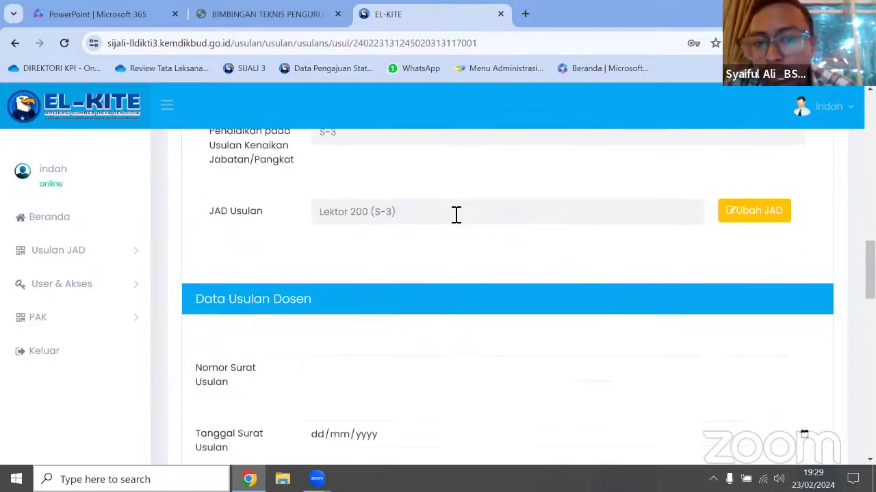
scroll(475, 262, down, 3)
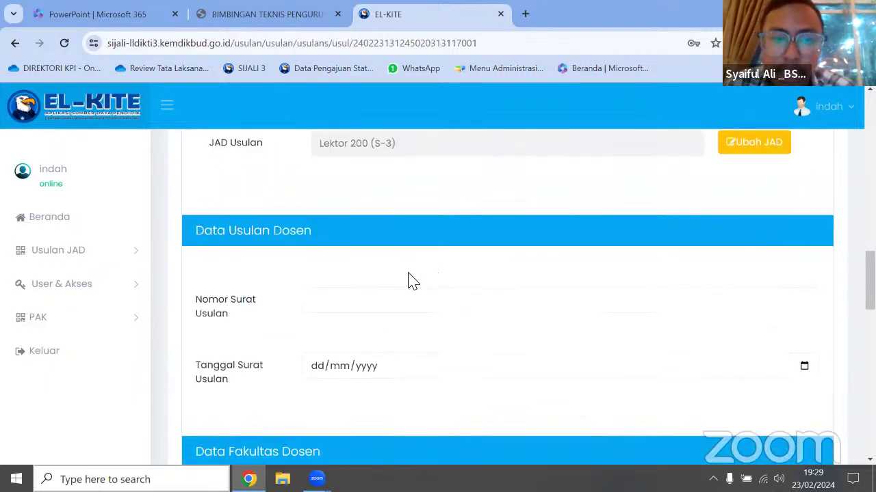
scroll(379, 203, down, 10)
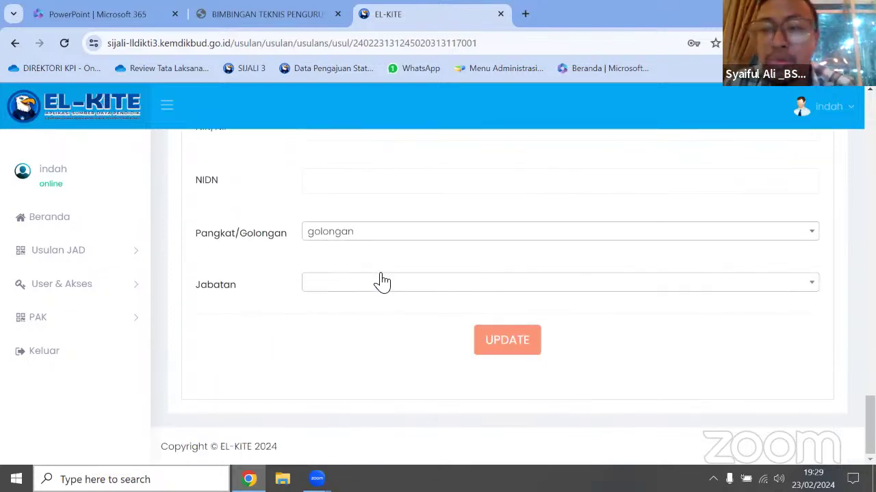
scroll(381, 280, up, 10)
scroll(376, 271, up, 6)
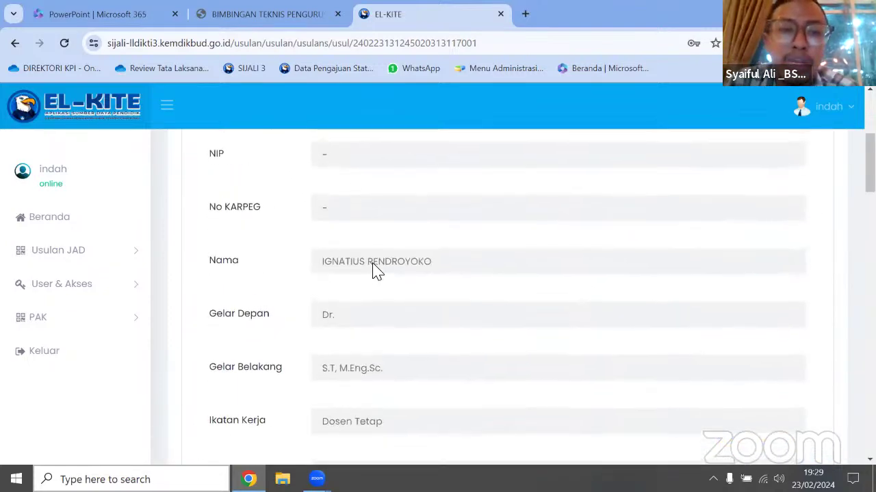
- View the proposal's Matakuliah PAK section and check which courses are available to add for PAK
click(334, 207)
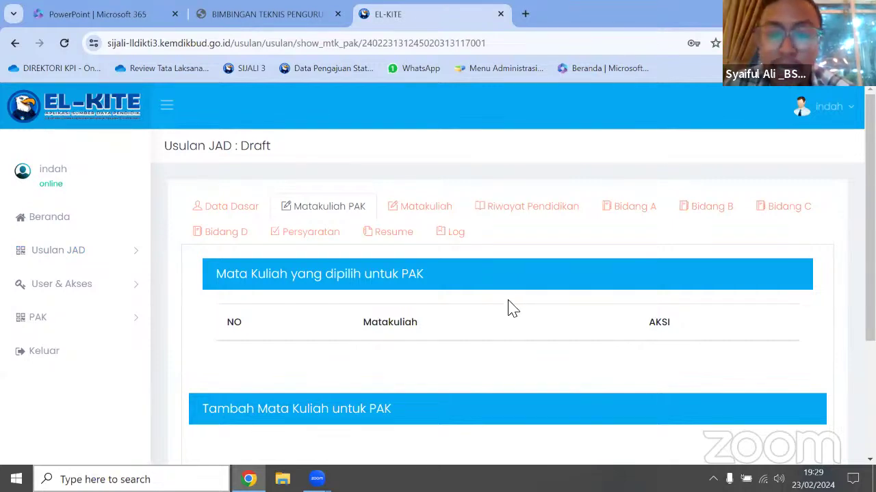
scroll(513, 309, down, 2)
click(510, 350)
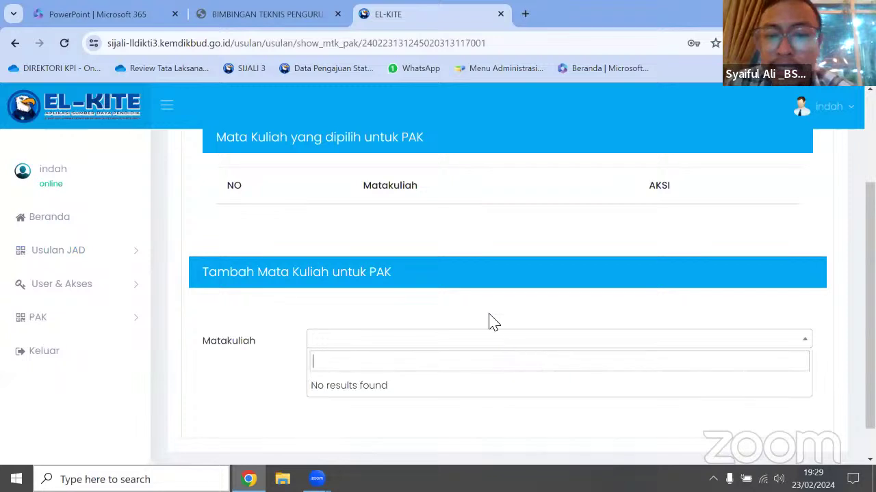
scroll(485, 307, up, 2)
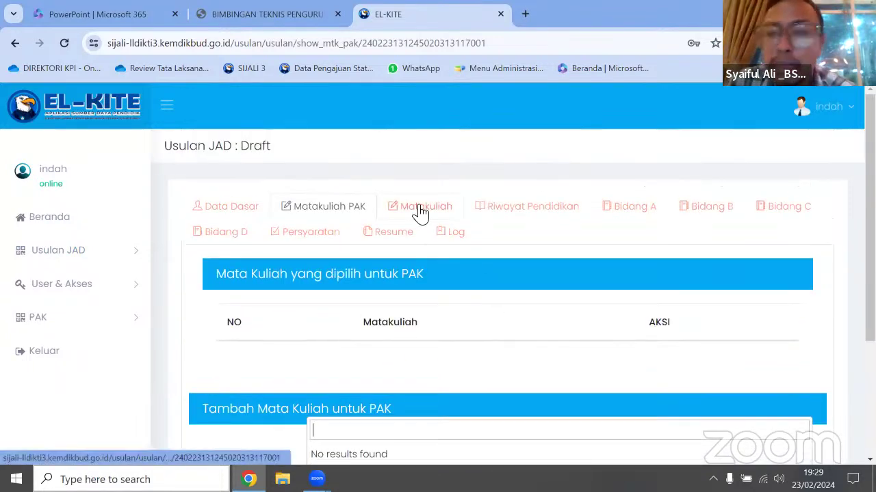
scroll(430, 215, down, 3)
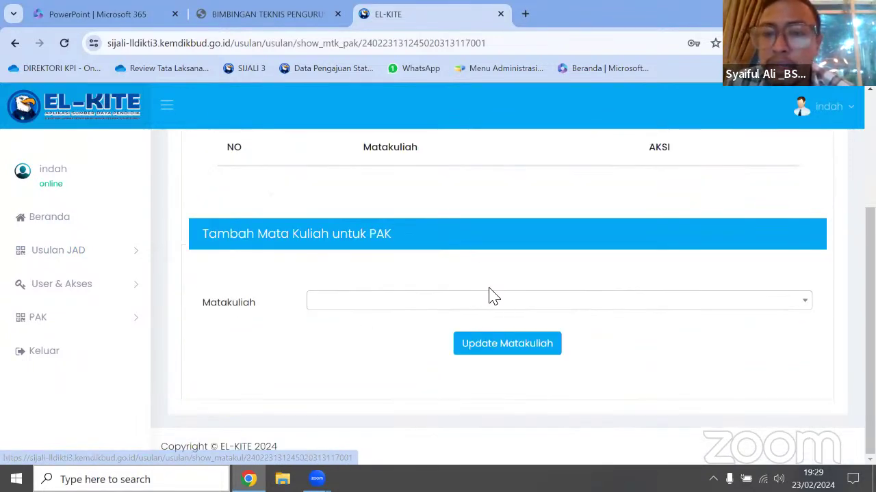
scroll(472, 322, up, 1)
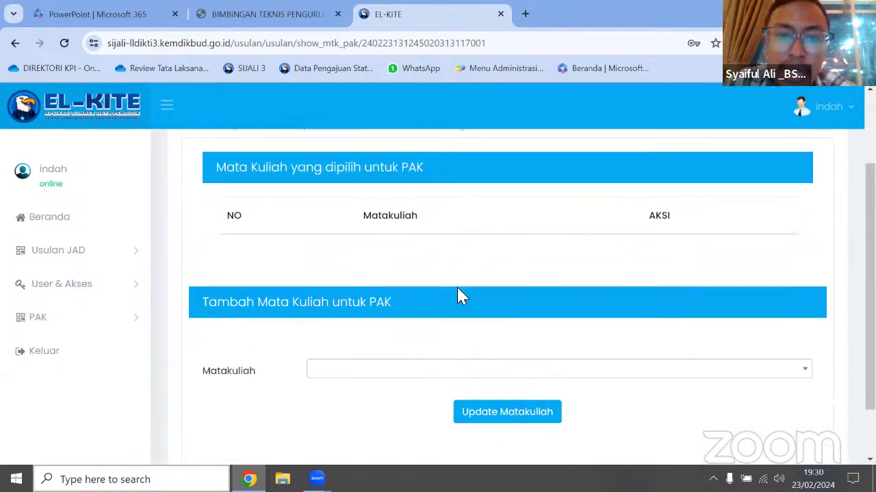
- Show the proposal's Matakuliah section and examine its table of taught courses
scroll(438, 253, up, 2)
click(414, 212)
scroll(481, 299, down, 3)
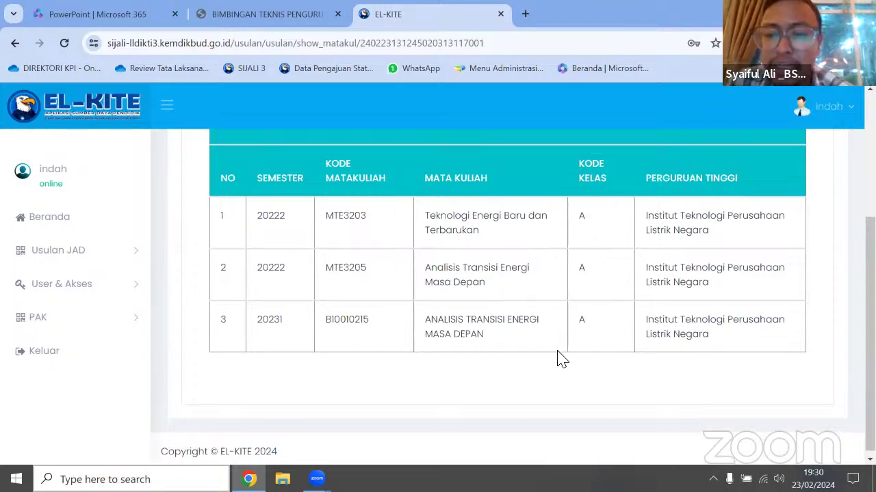
- Show the proposal's Riwayat Pendidikan section and review the graduation year and diploma issue date of each education entry
scroll(557, 358, up, 3)
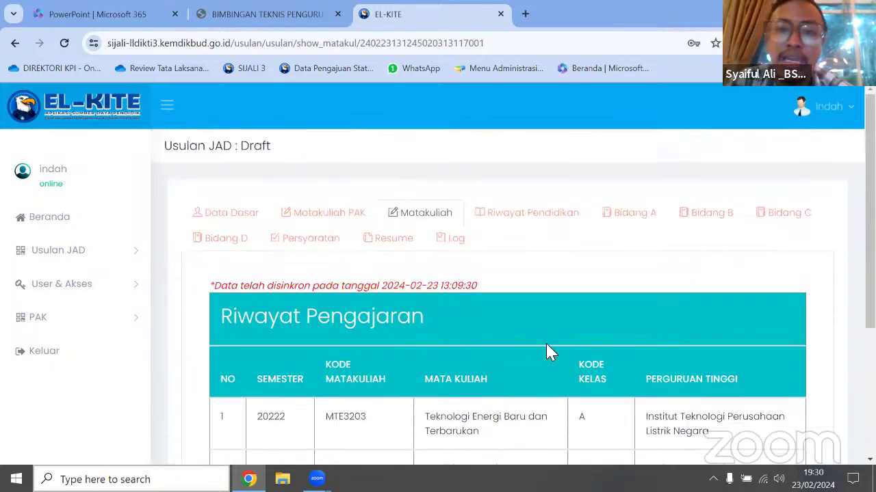
click(549, 218)
scroll(553, 292, down, 2)
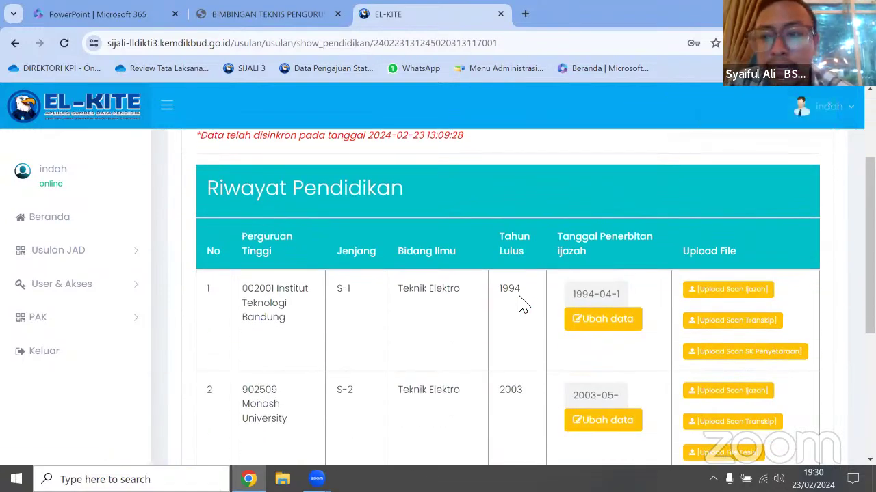
scroll(520, 301, down, 2)
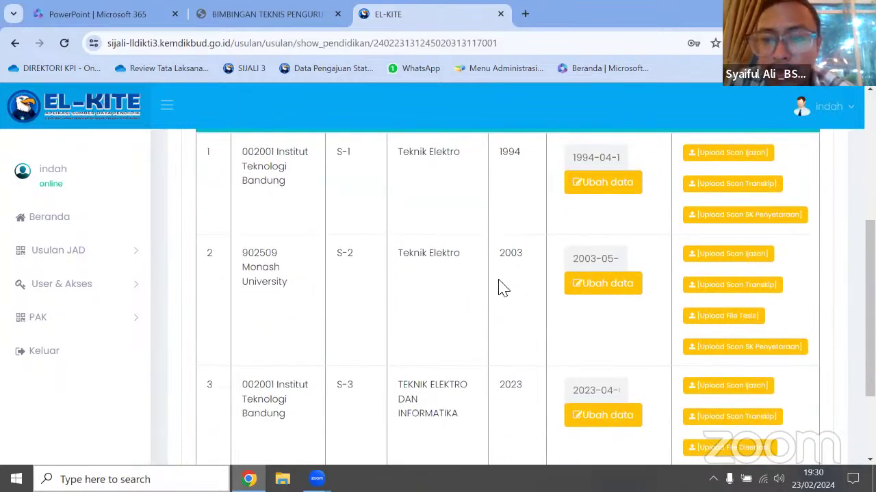
scroll(503, 342, down, 1)
scroll(503, 342, up, 1)
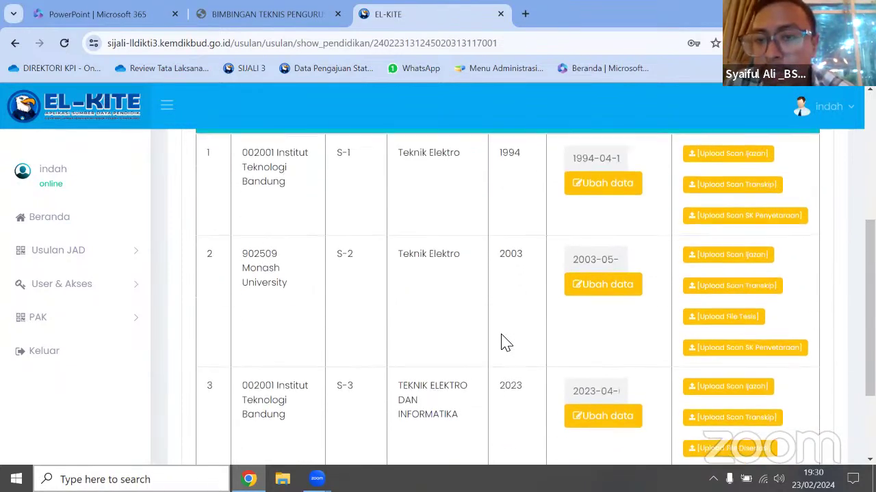
scroll(502, 342, up, 1)
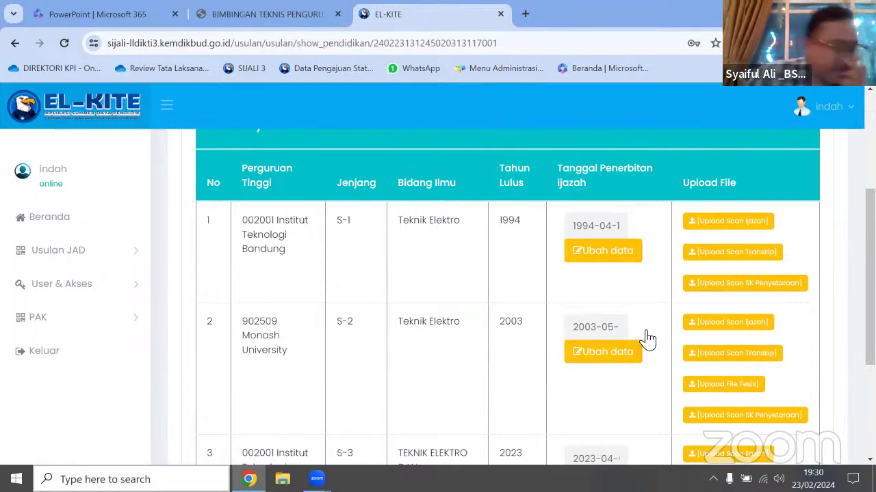
- Examine the upload options for diploma, transcript, thesis, dissertation and SK Penyetaraan across the S-1, S-2 and S-3 entries
scroll(669, 339, down, 1)
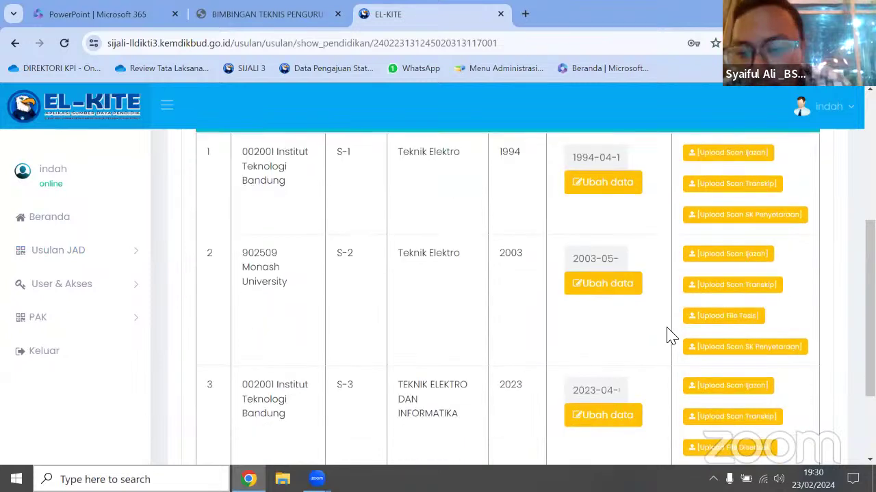
scroll(658, 338, down, 1)
scroll(659, 343, down, 1)
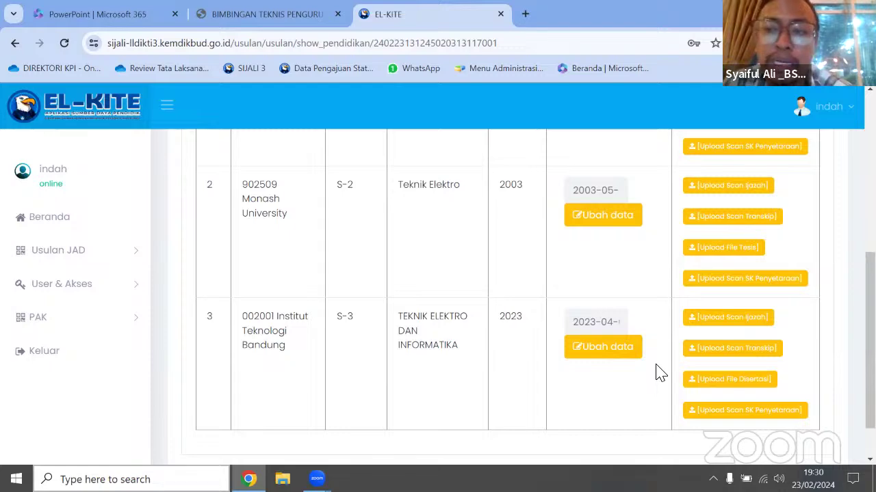
scroll(654, 319, up, 4)
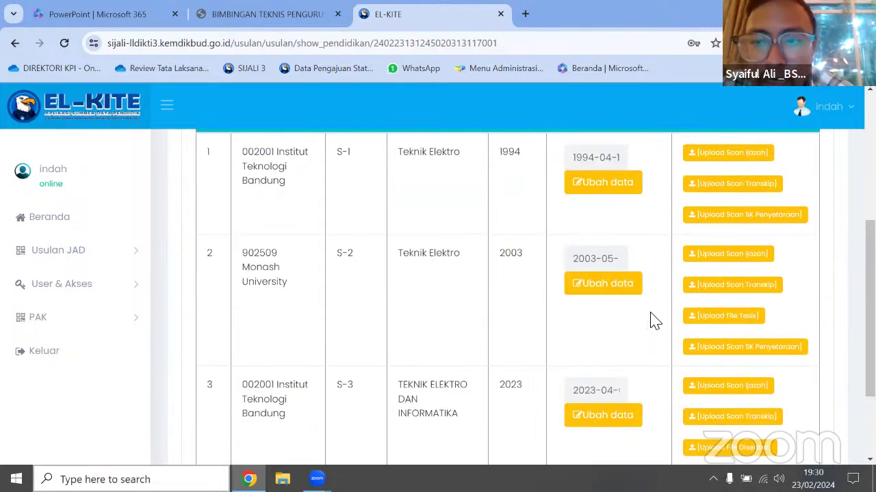
scroll(670, 338, down, 4)
scroll(669, 339, down, 1)
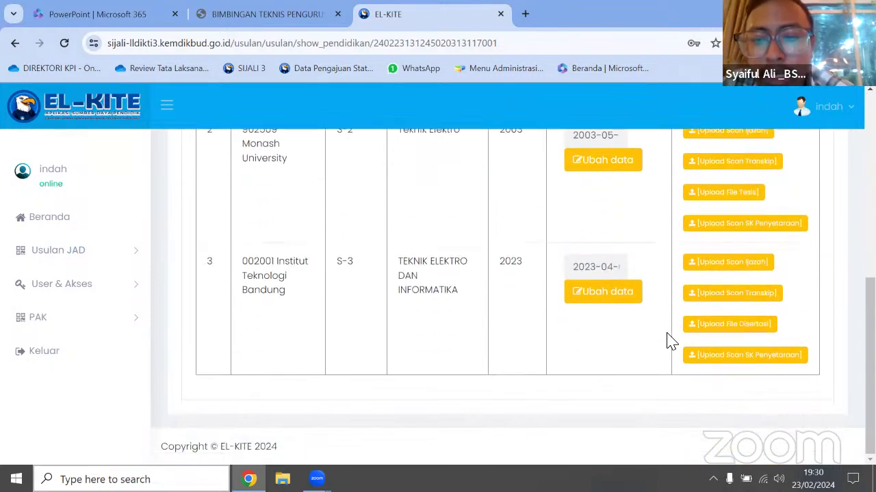
scroll(668, 339, up, 5)
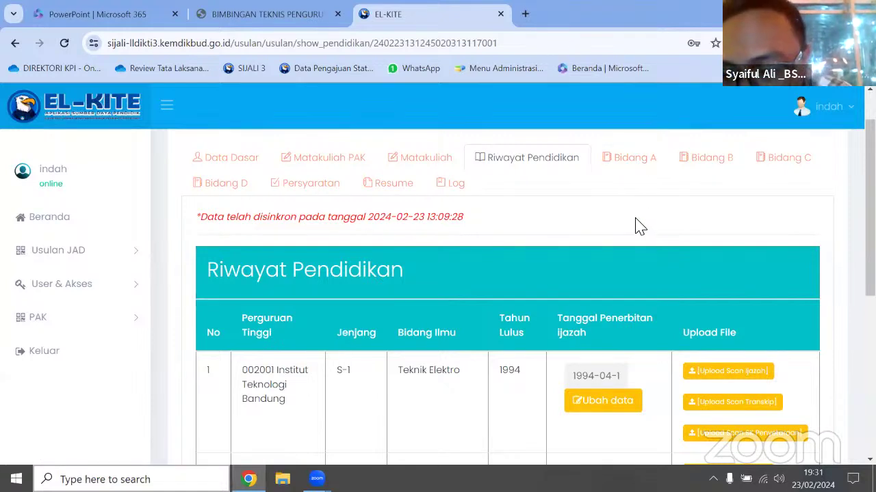
- Show the proposal's Bidang A section and look through its credit items under Pendidikan Formal and Prajabatan training
click(621, 163)
scroll(630, 241, down, 2)
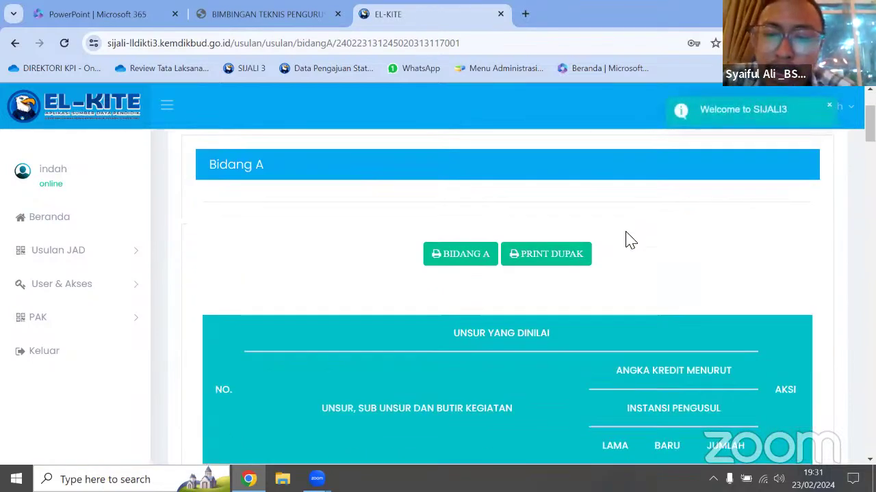
scroll(630, 239, down, 2)
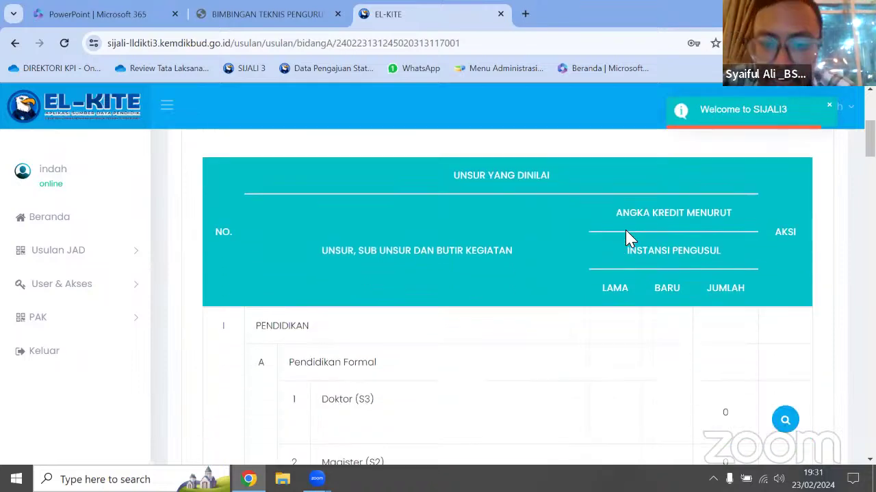
scroll(626, 232, down, 4)
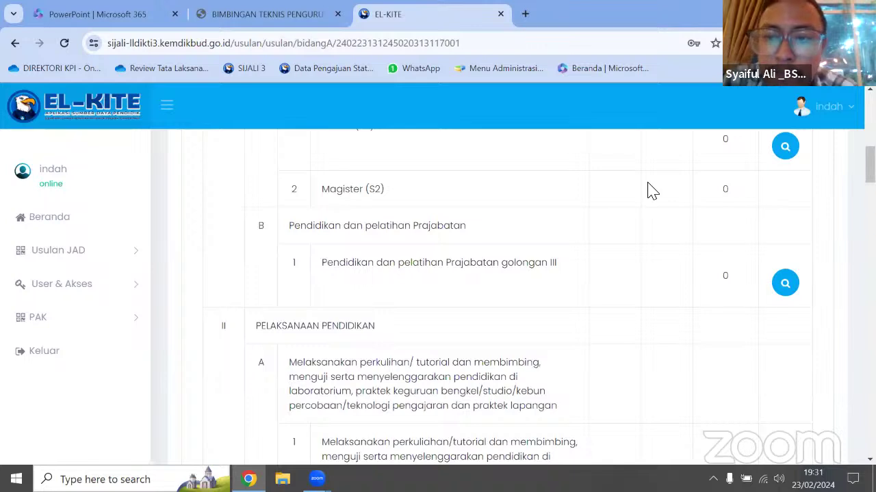
scroll(779, 243, up, 1)
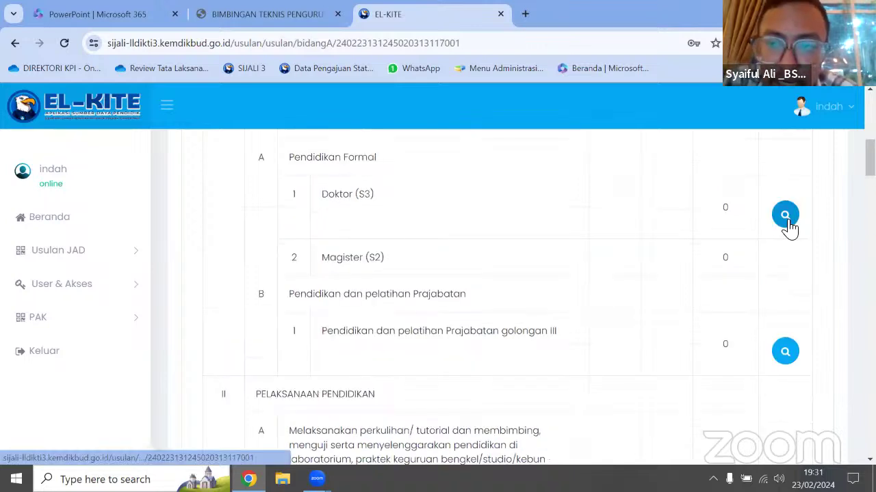
- View the DUPAK details of the Doktor (S3) item and open its form for adding an education claim
click(747, 270)
scroll(506, 335, down, 1)
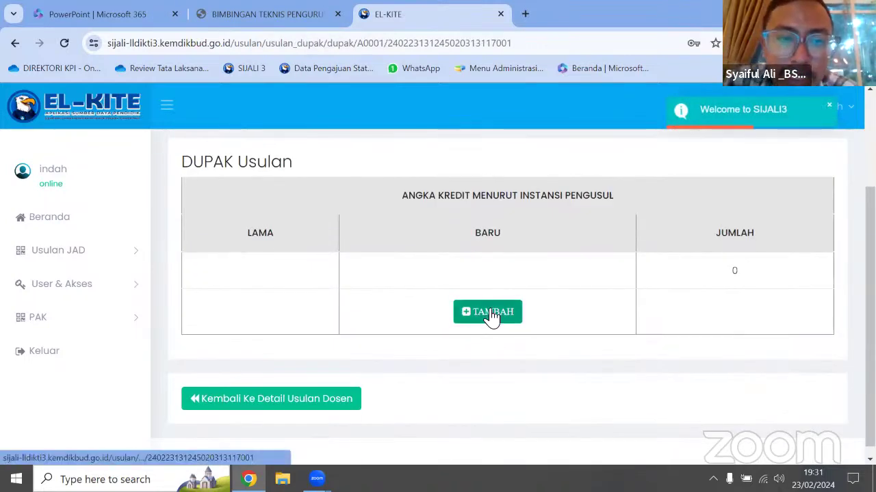
click(490, 313)
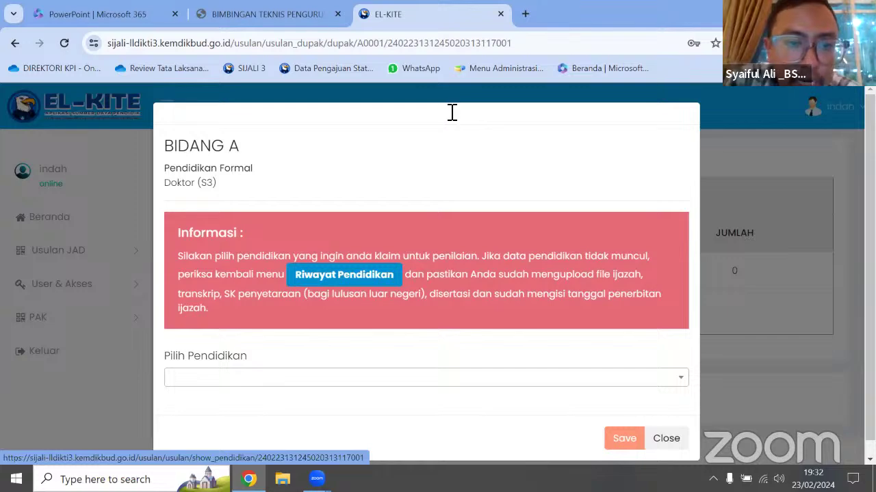
- Follow the form's Riwayat Pendidikan link to check the education entries, and return to the Bidang A list
click(354, 272)
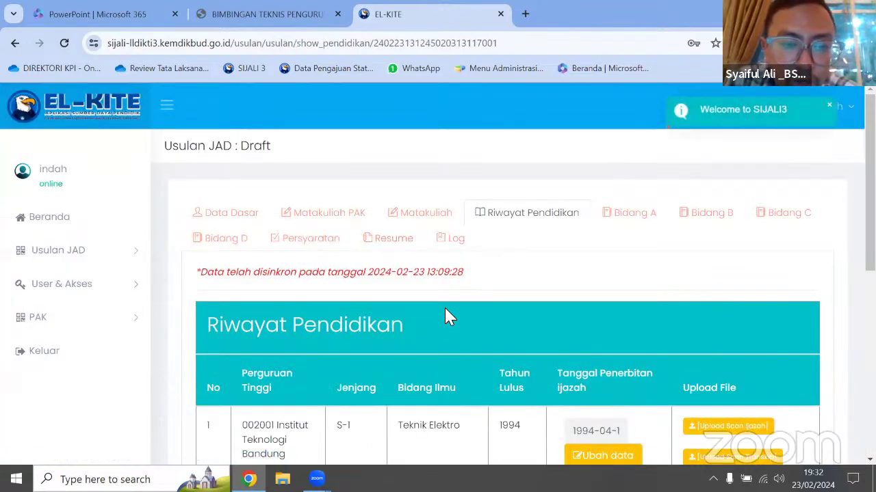
scroll(445, 318, down, 3)
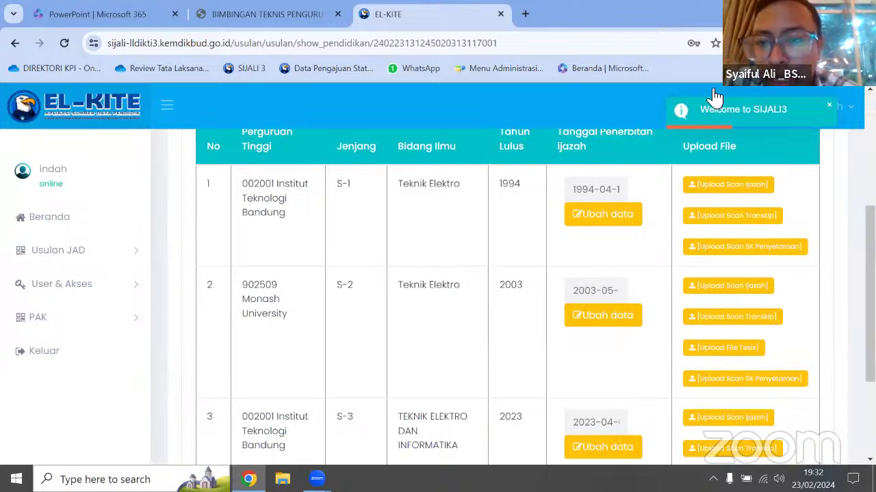
click(591, 281)
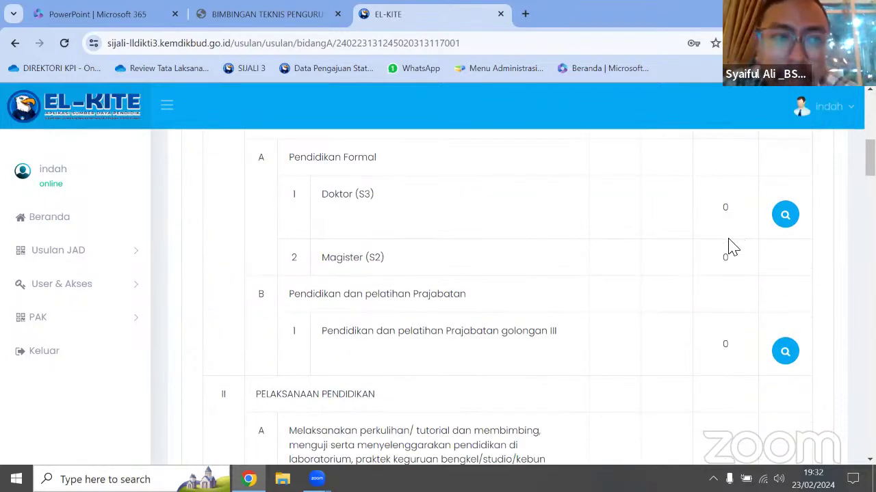
- Open the form for adding a claim to the perkuliahan/tutorial teaching item (maximum 12 SKS per semester) under Pelaksanaan Pendidikan
scroll(759, 242, down, 1)
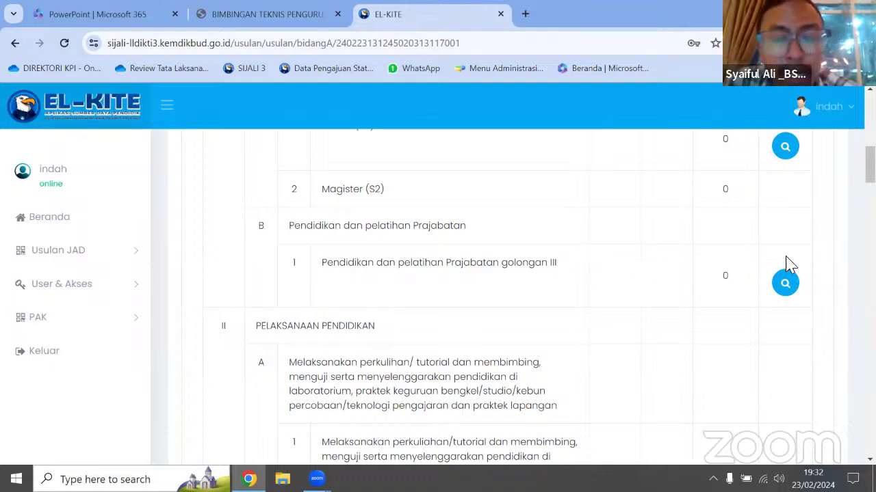
scroll(753, 288, down, 1)
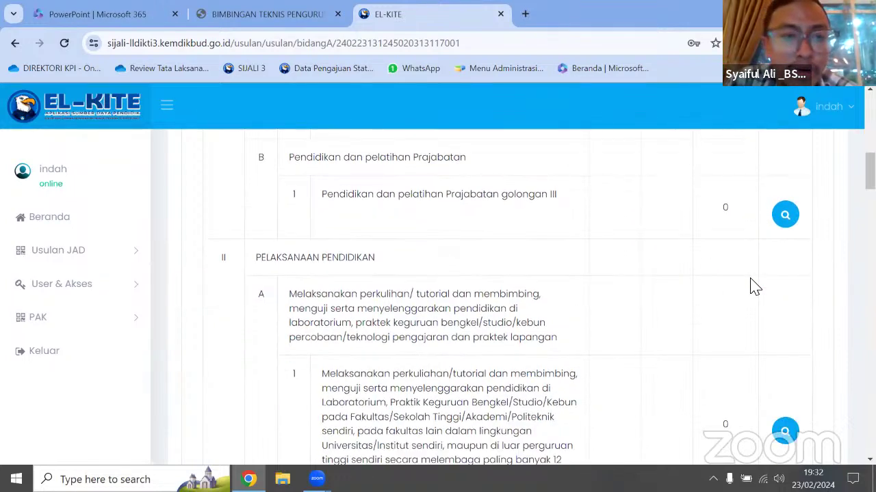
scroll(753, 287, down, 1)
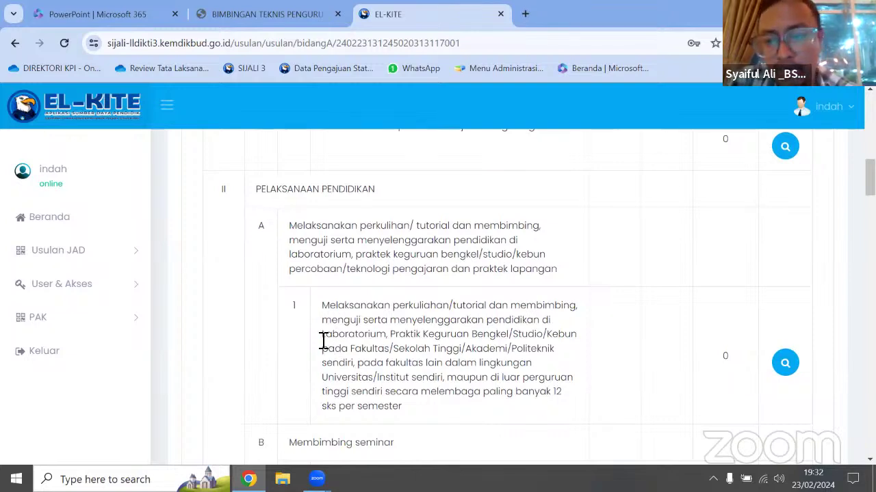
click(785, 364)
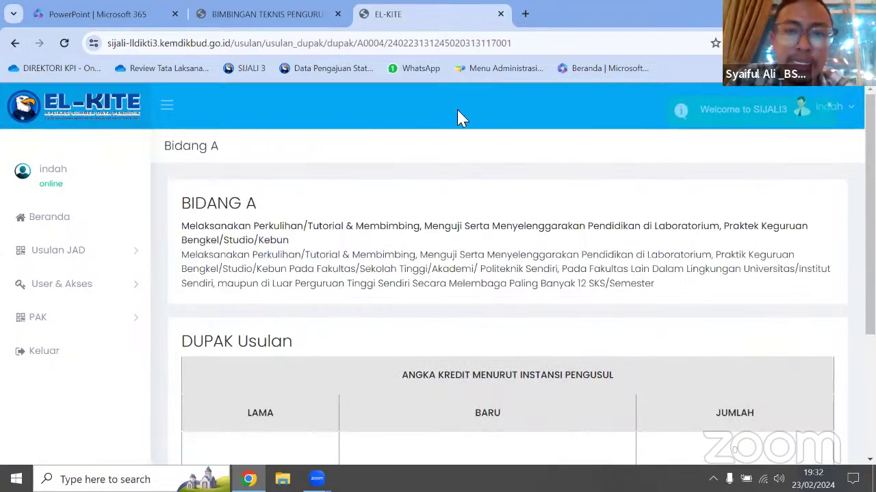
scroll(613, 179, down, 2)
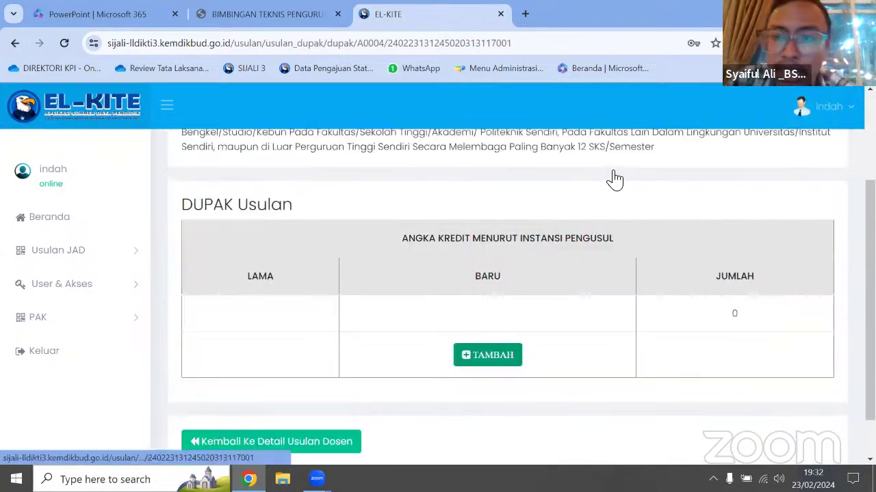
click(476, 350)
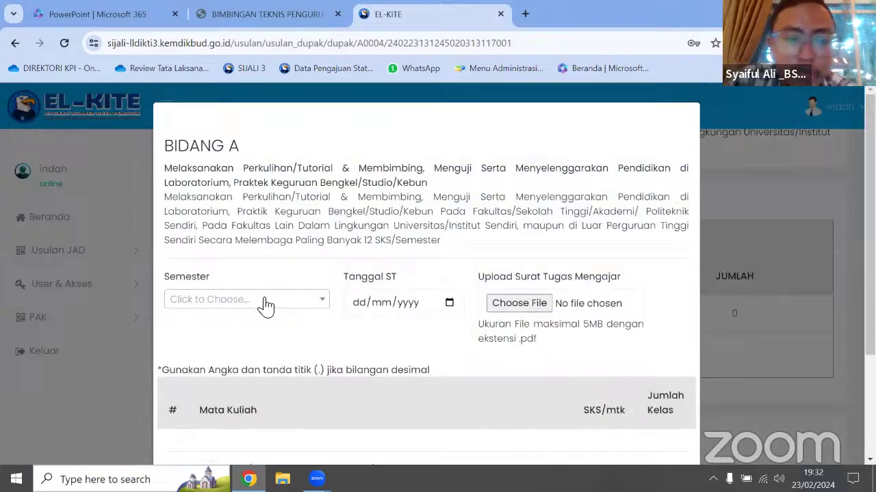
- Select semester 20222 for the teaching claim and go to its Tanggal ST date field
click(265, 301)
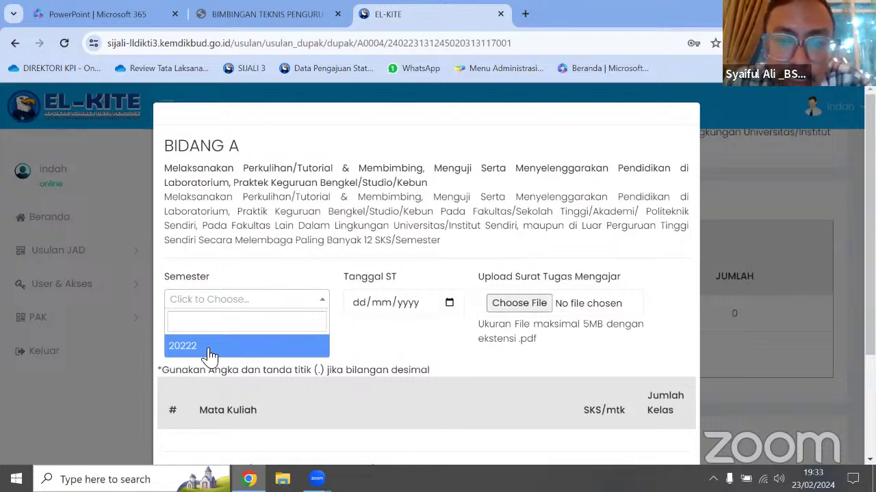
click(209, 346)
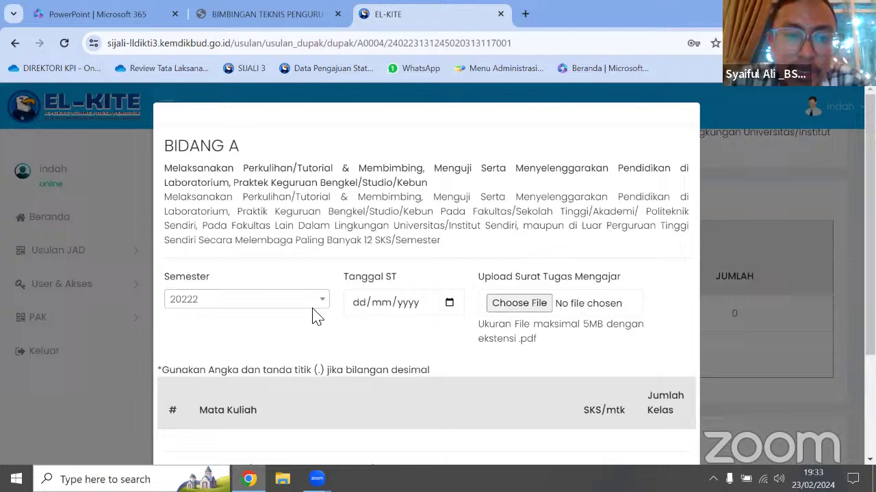
click(358, 310)
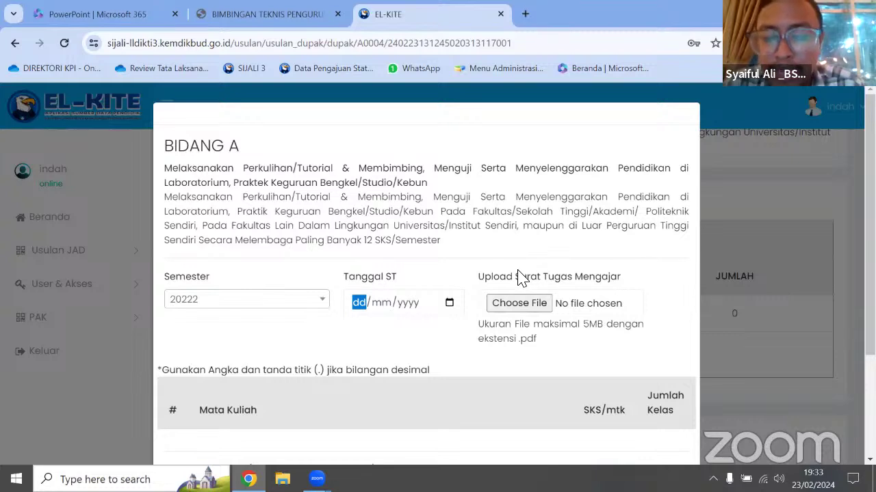
- View the file selection for the Surat Tugas Mengajar, cancel it, and examine the form's course table and Bukti Pengajaran options
click(520, 305)
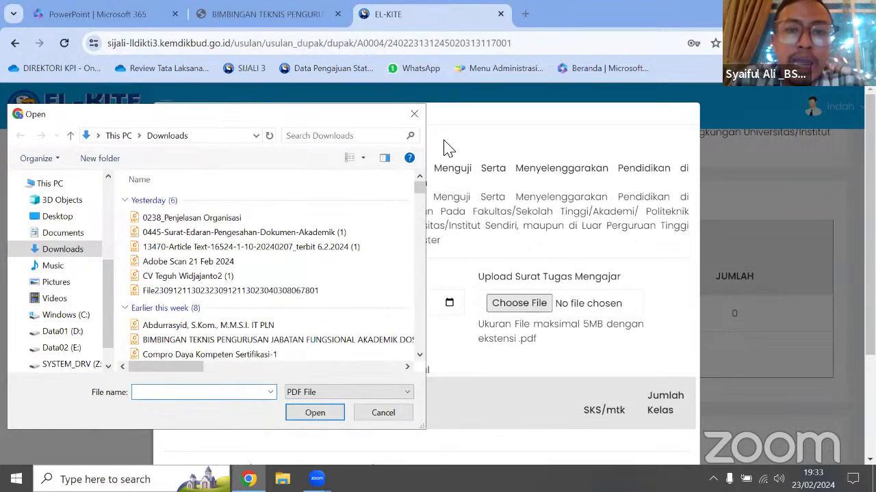
click(414, 114)
scroll(555, 273, down, 2)
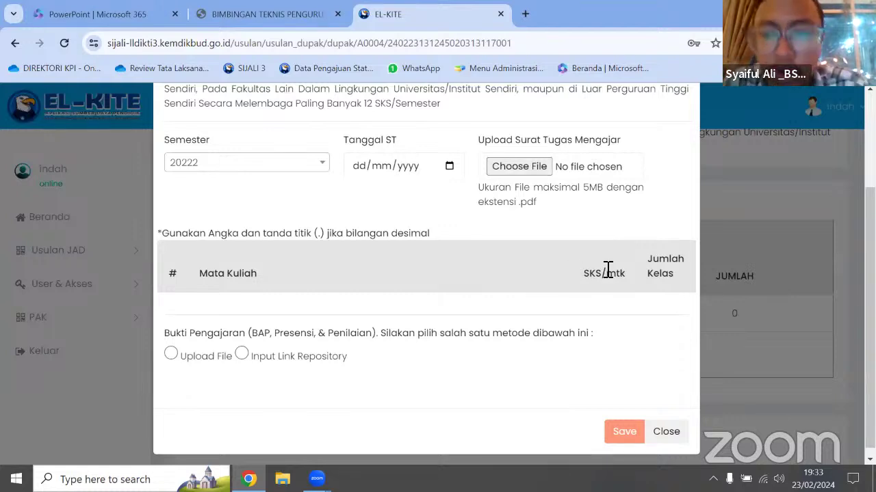
scroll(611, 273, down, 1)
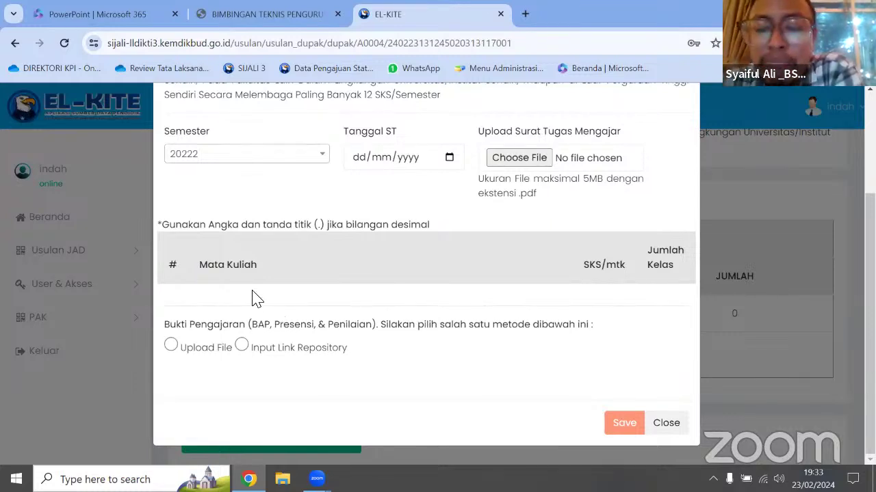
- Open the Anjungan Dosen - ITPLN site in a new browser tab and sign in with the saved credentials
click(525, 14)
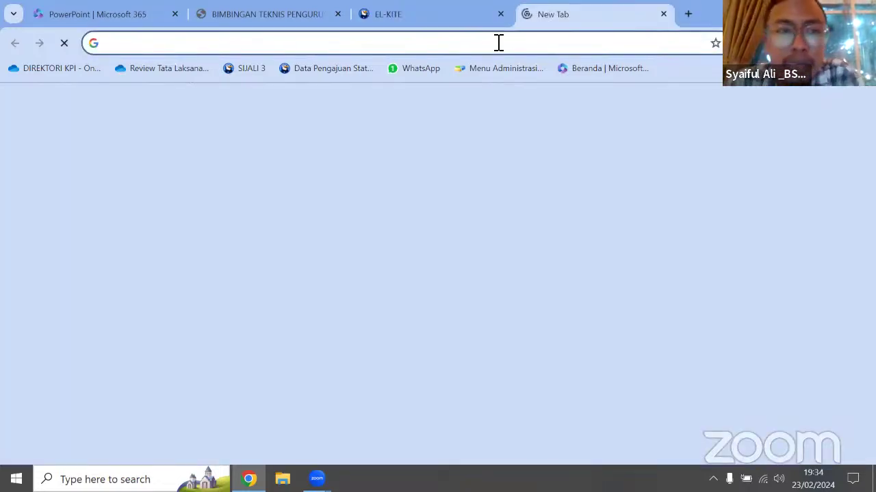
text(anjungan)
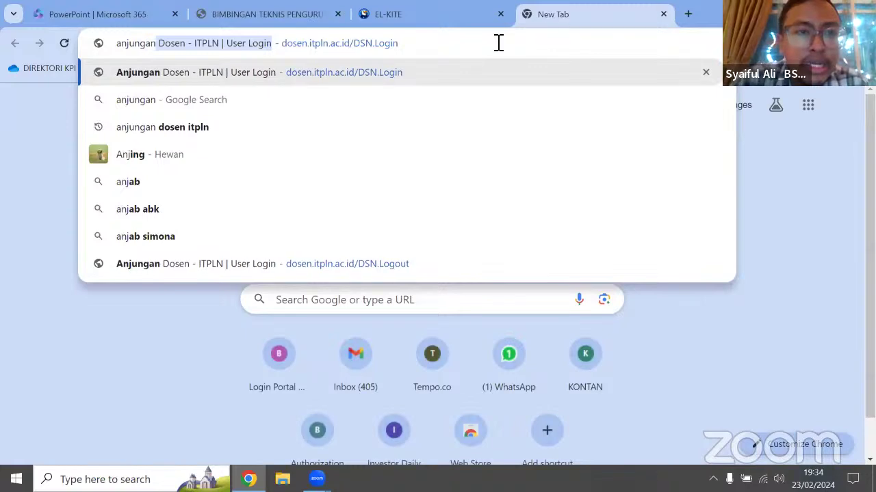
key(Return)
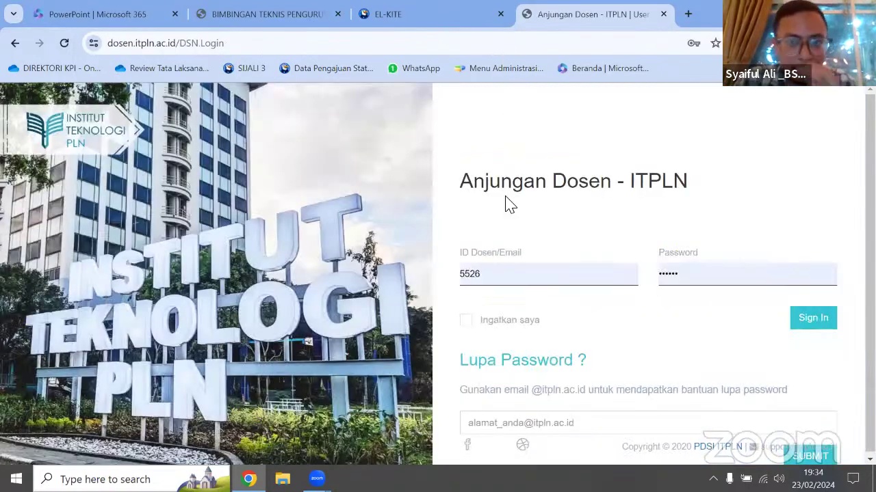
click(818, 318)
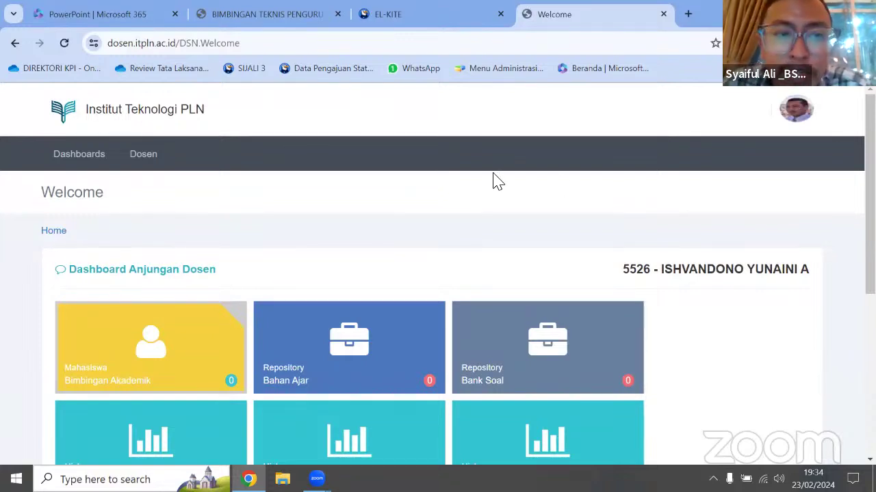
- Open the Pendataan Absensi page for recording lecturer and student attendance in Anjungan Dosen
click(148, 158)
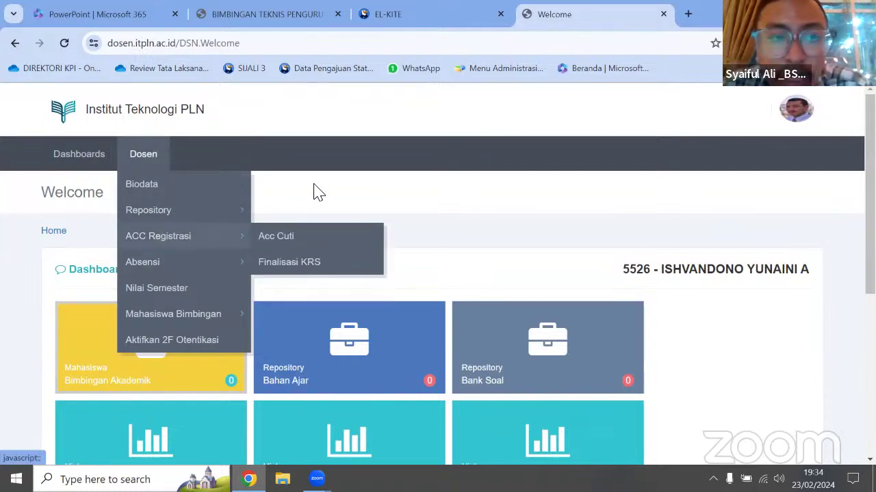
click(316, 191)
click(156, 155)
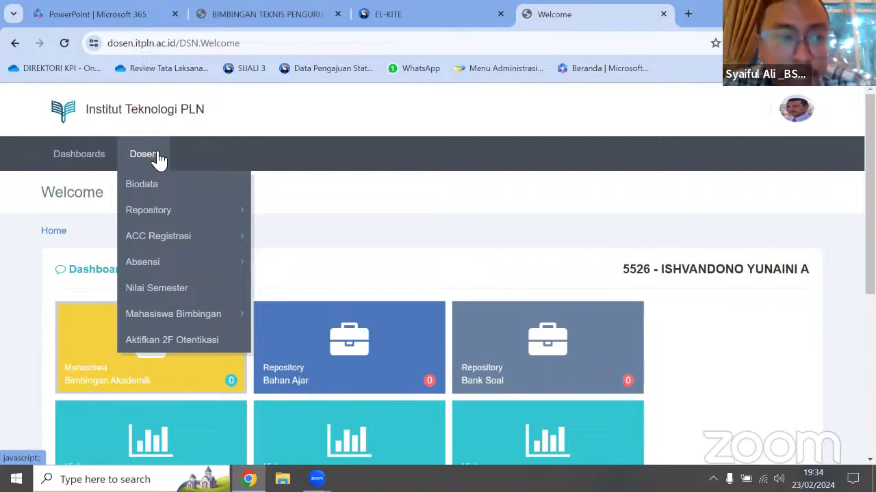
click(156, 160)
click(134, 148)
mouse_move(164, 263)
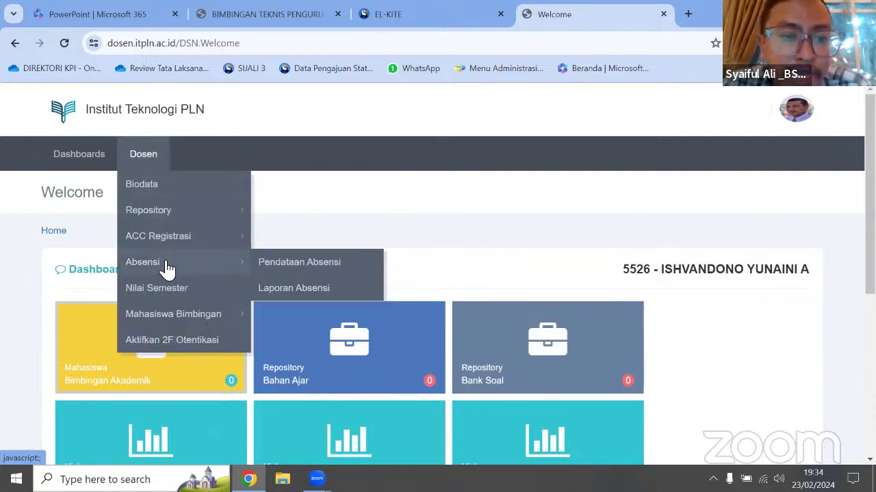
click(280, 264)
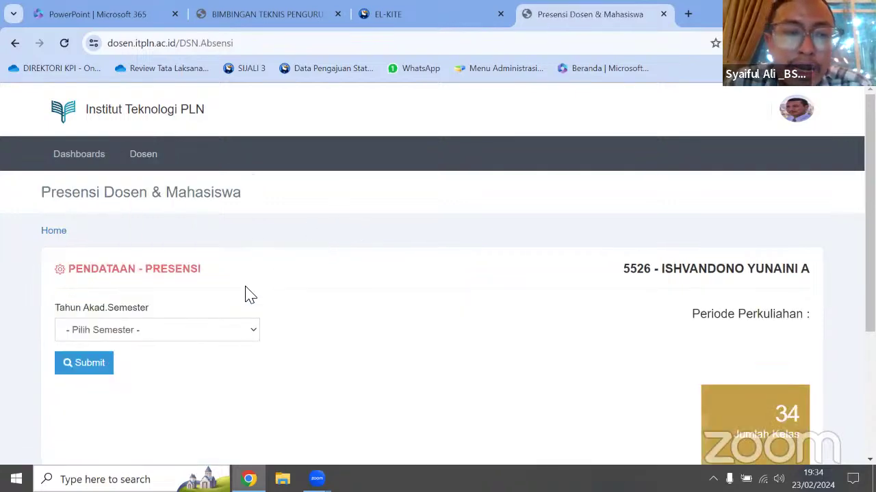
- Display the attendance records for the semester 20222-Genap 2022/2023
scroll(219, 290, down, 1)
click(206, 265)
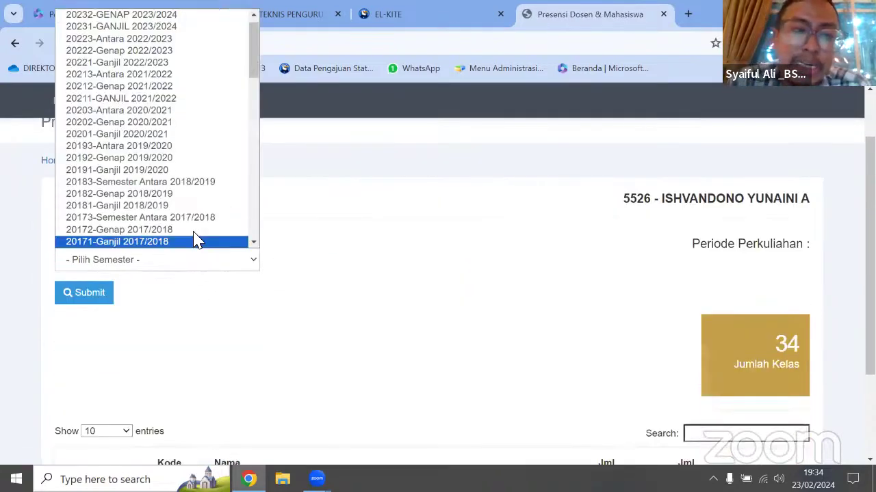
scroll(164, 117, up, 1)
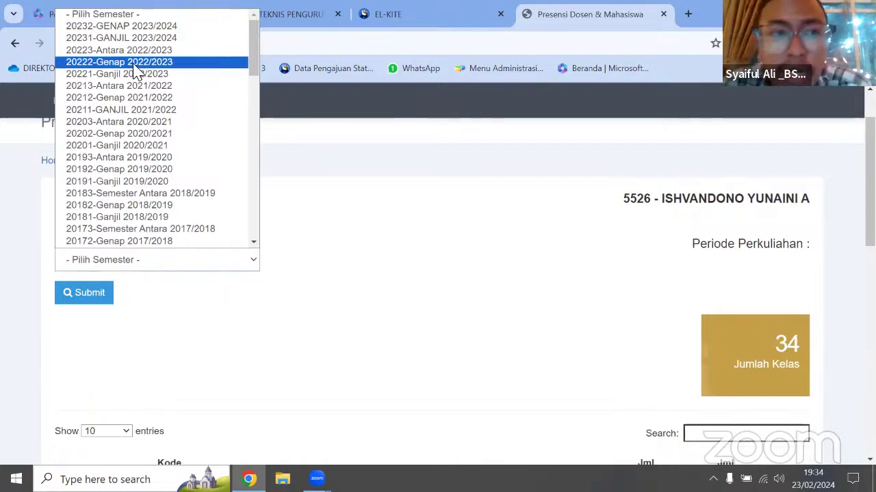
click(135, 64)
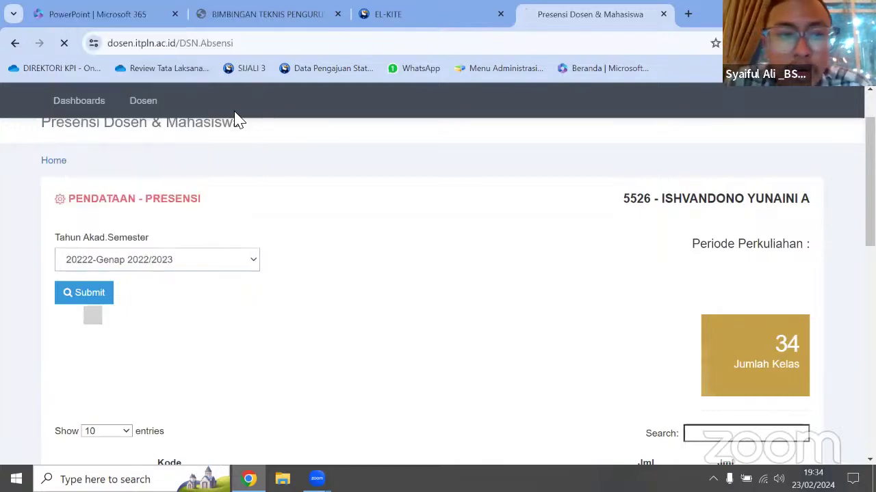
scroll(518, 322, down, 4)
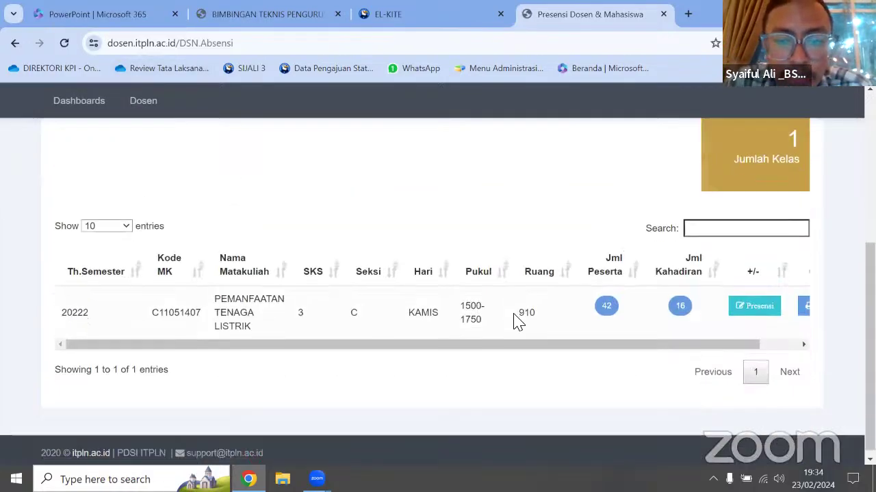
- Generate the printable attendance report for Pemanfaatan Tenaga Listrik, save it as PDF AbsensiPerKelas_20222_C11051407_C in Downloads, and close the report
drag(590, 344, 633, 342)
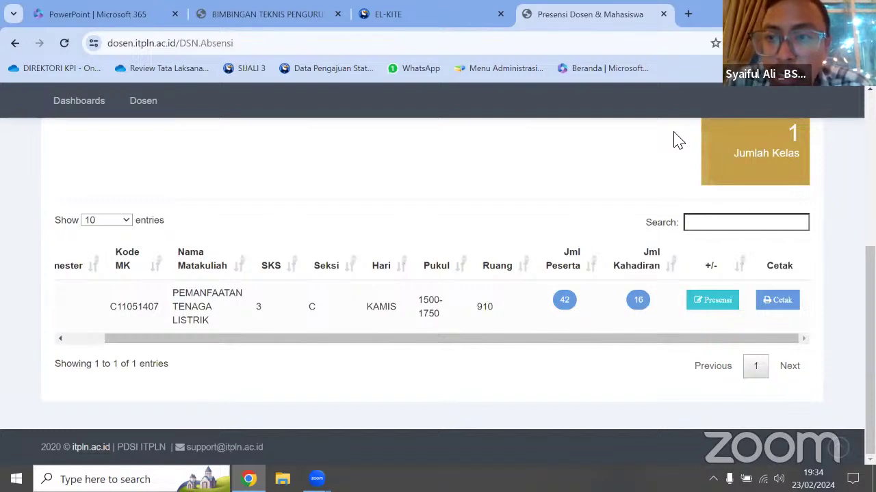
click(780, 304)
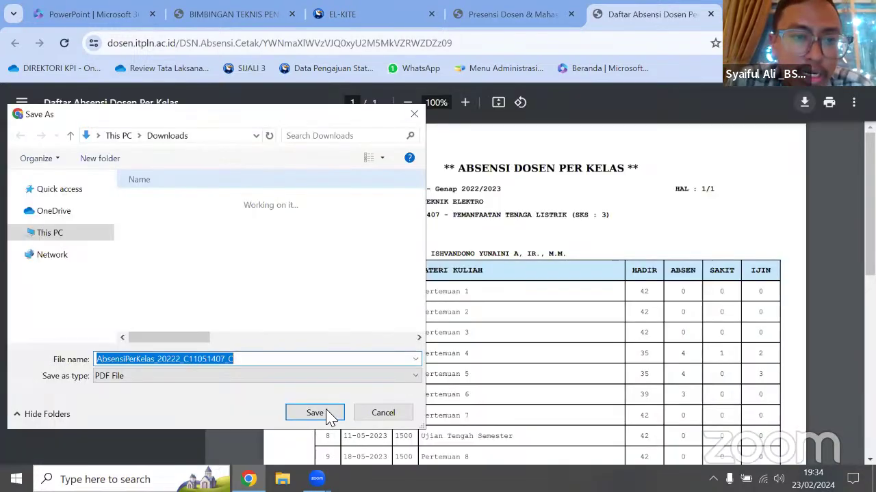
click(319, 414)
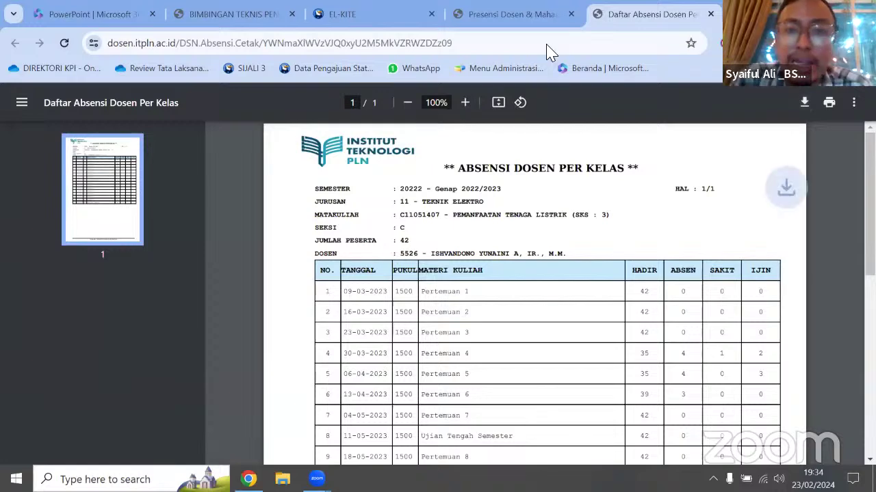
key(ctrl+w)
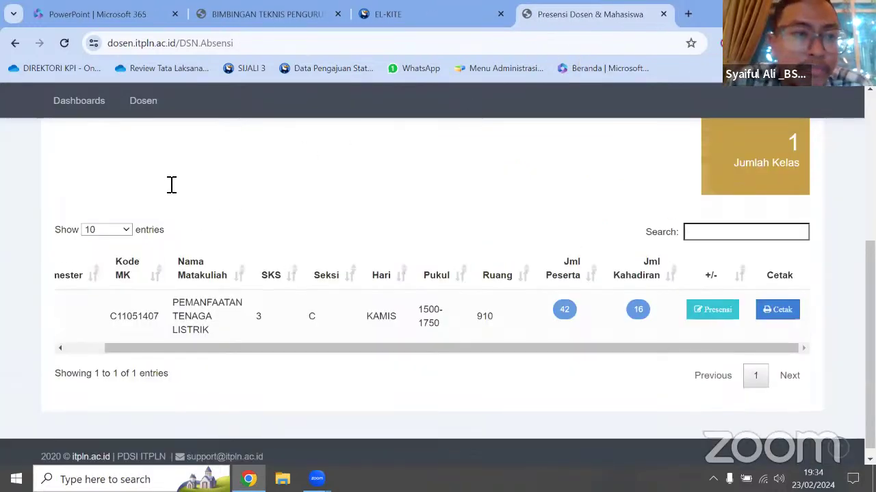
- Open Nilai Semester and load the grades for class 20222 | C11051407 | C | PEMANFAATAN TENAGA LISTRIK (SKS : 3)
scroll(172, 184, up, 3)
click(153, 108)
mouse_move(184, 198)
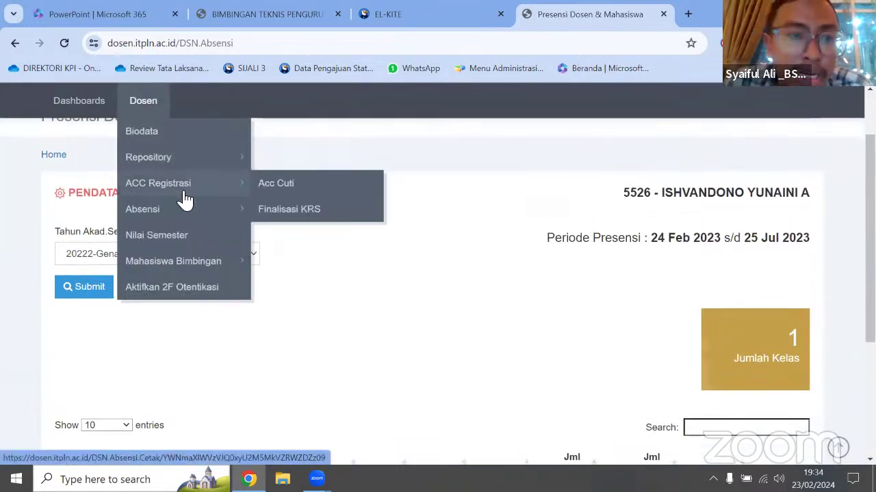
click(190, 239)
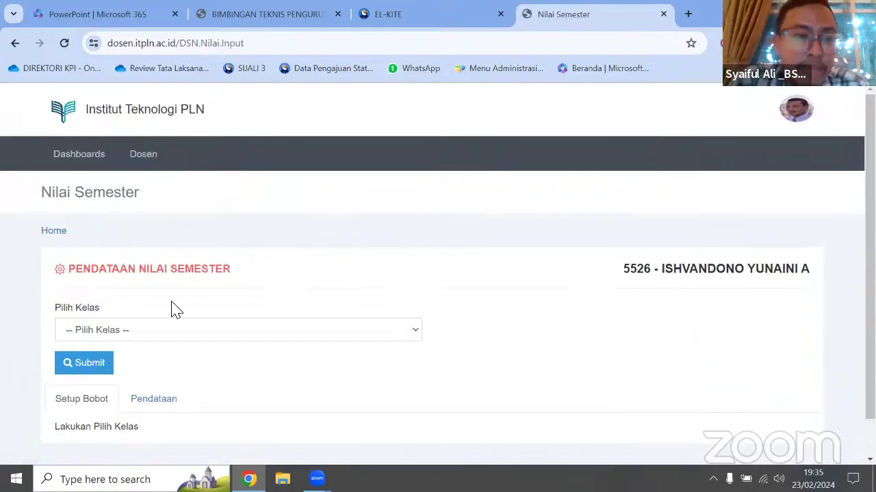
scroll(173, 301, down, 1)
click(166, 294)
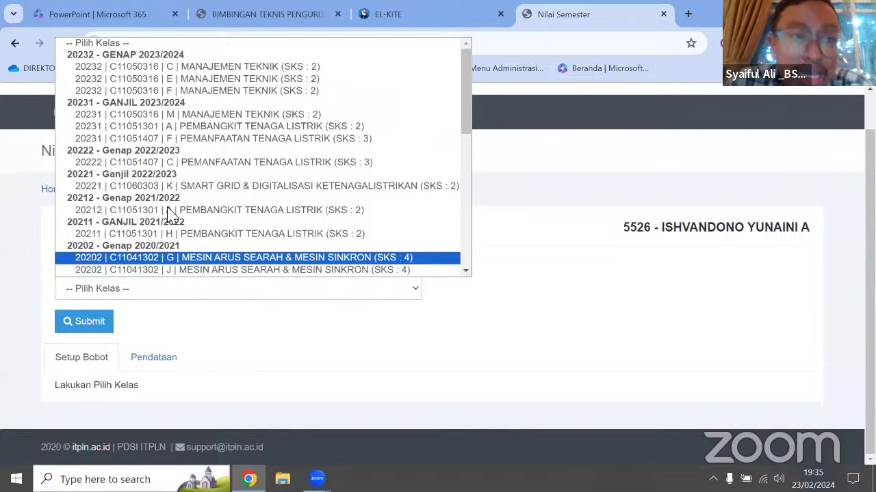
click(195, 162)
scroll(264, 293, down, 4)
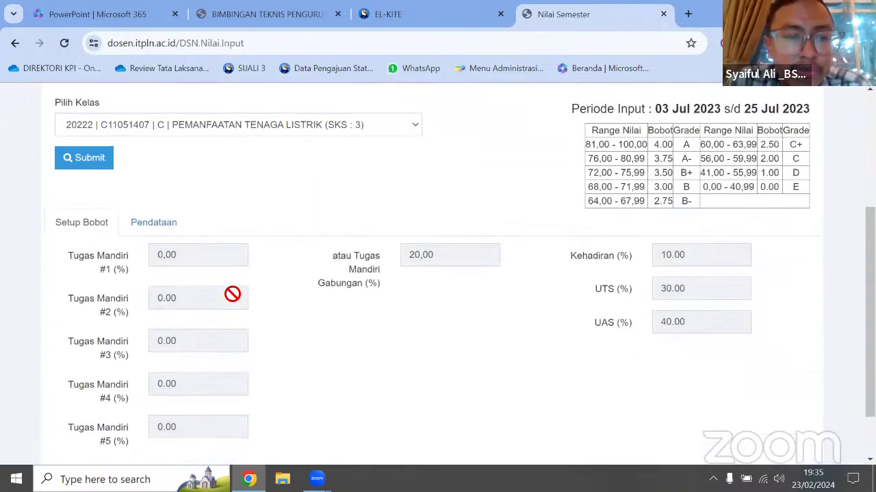
- Save the detailed grade report (Cetak Rinci) of the loaded class as a PDF, and close Anjungan Dosen to return to EL-KITE
scroll(205, 240, down, 1)
click(158, 163)
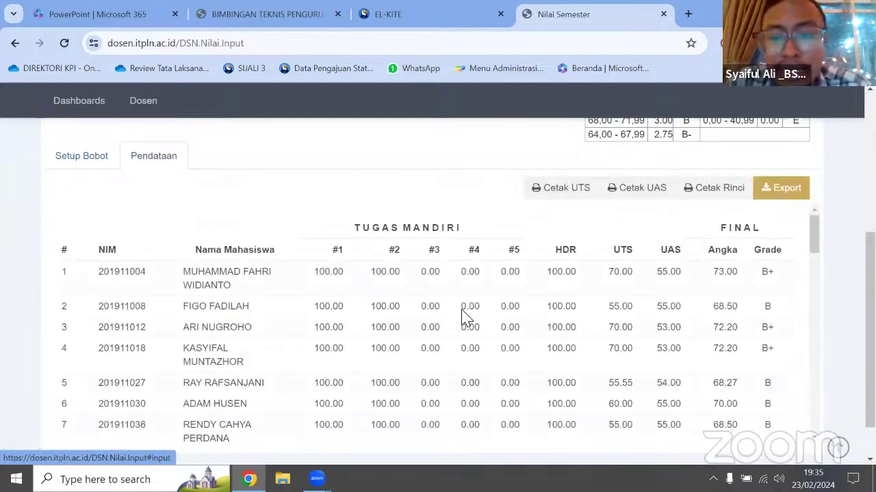
click(728, 190)
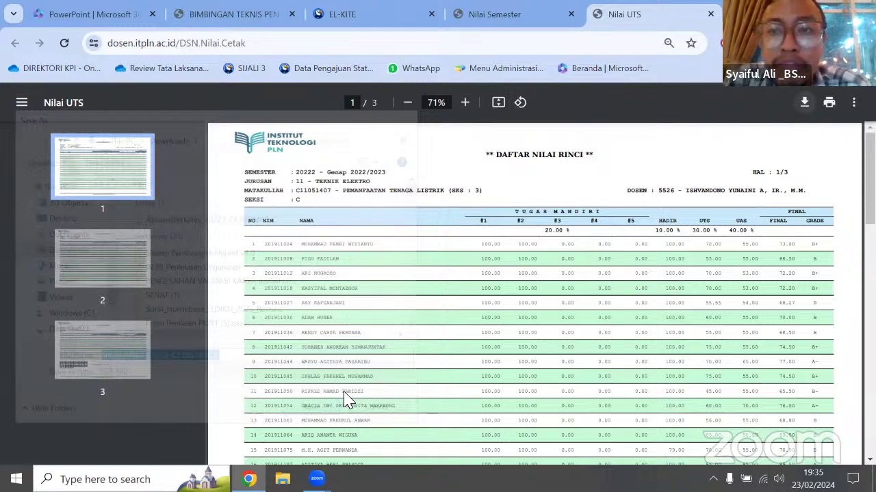
key(ctrl+w)
key(ctrl+w)
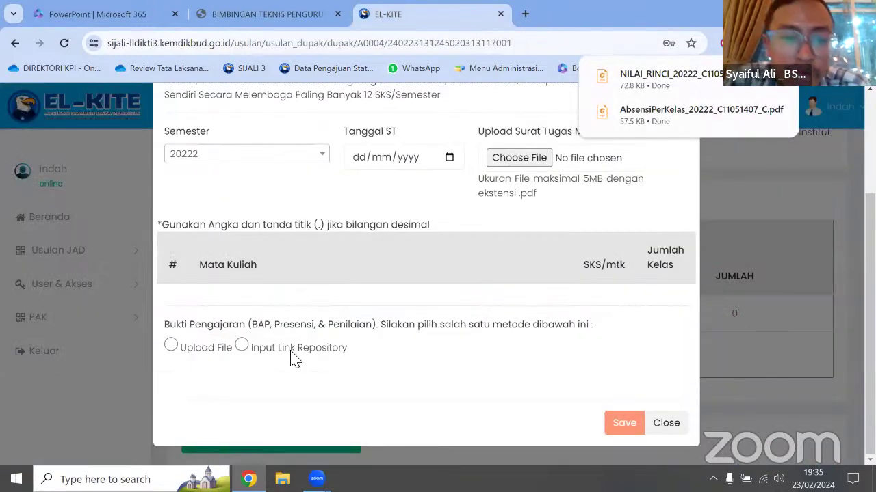
- View the Input Link Repository method and its link field under Bukti Pengajaran, and leave the claim form without saving
click(244, 348)
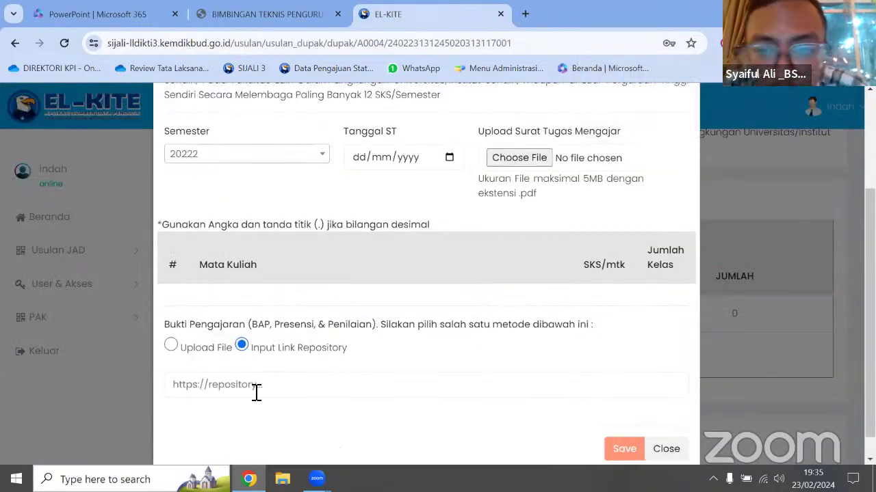
click(257, 389)
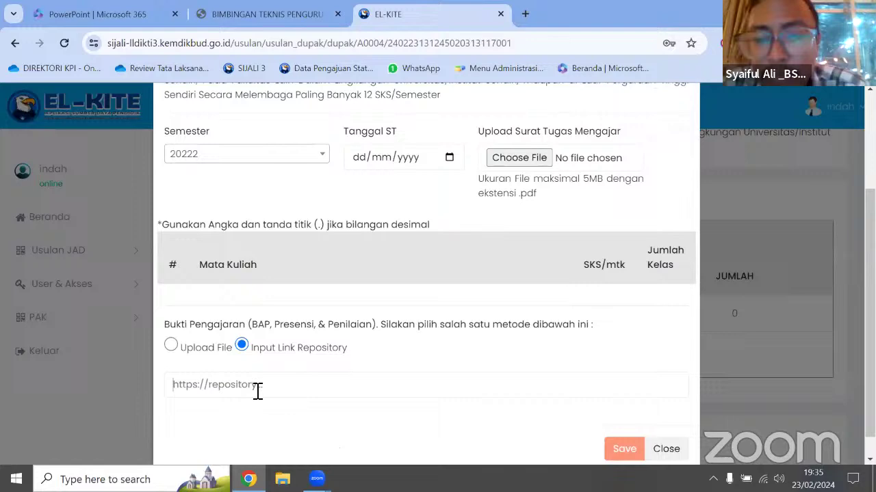
click(774, 184)
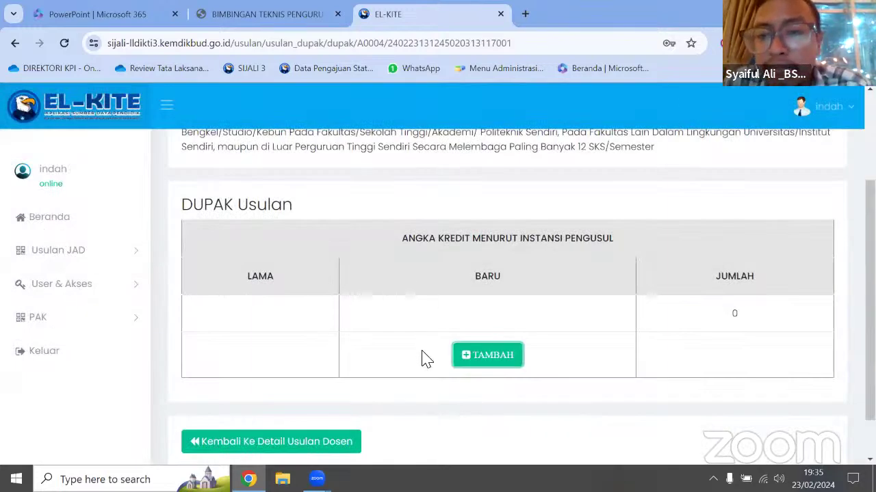
- Return to the lecturer's Bidang A proposal details and examine the items on supervising seminars, kuliah kerja nyata and final-study works
scroll(361, 450, down, 2)
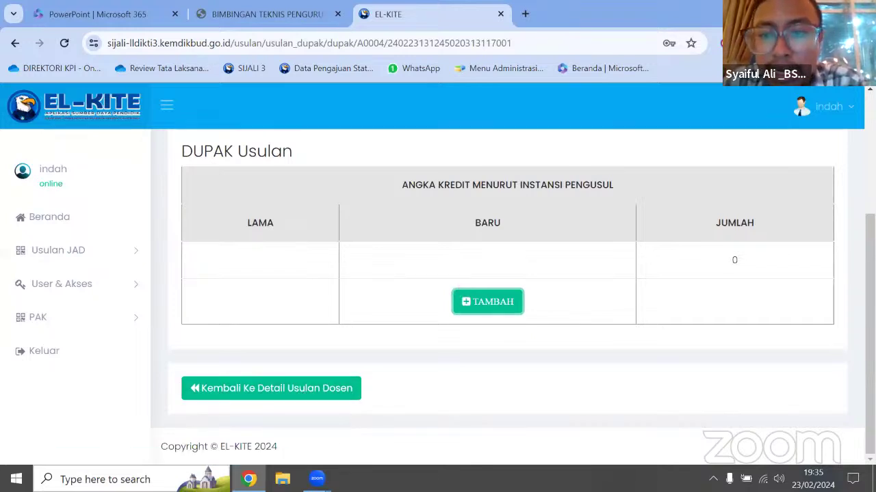
click(286, 390)
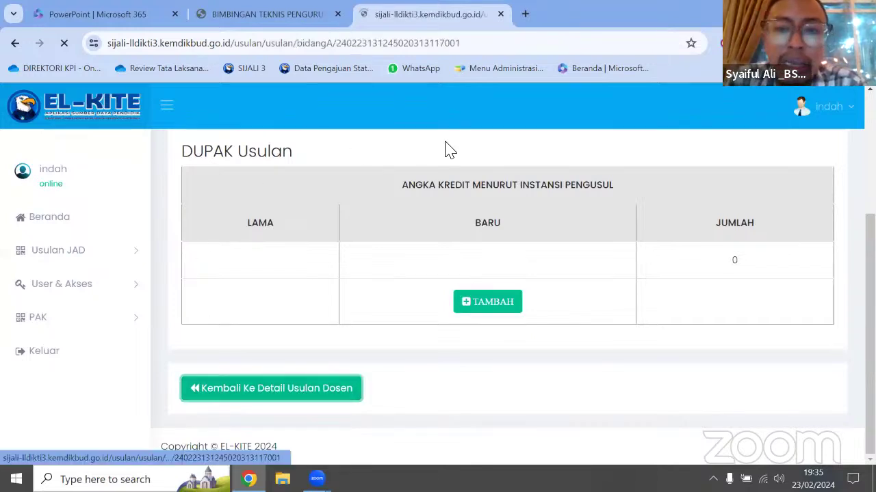
scroll(589, 287, down, 3)
scroll(592, 294, down, 10)
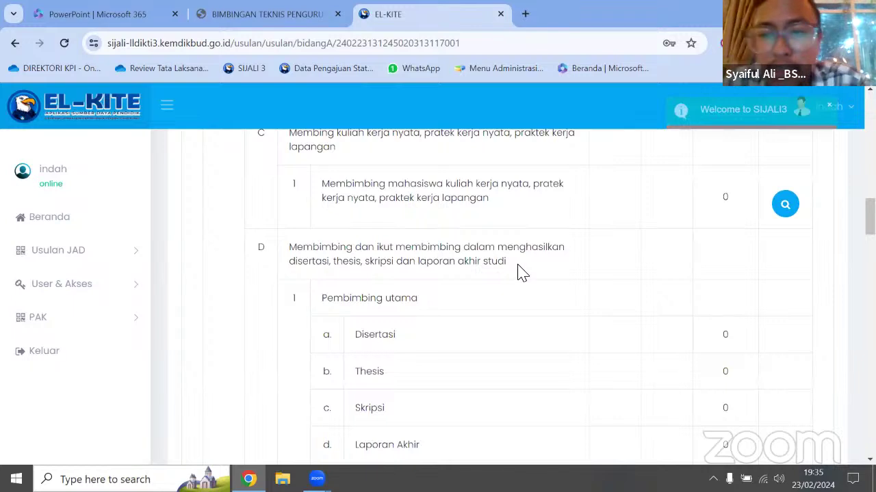
scroll(518, 271, up, 3)
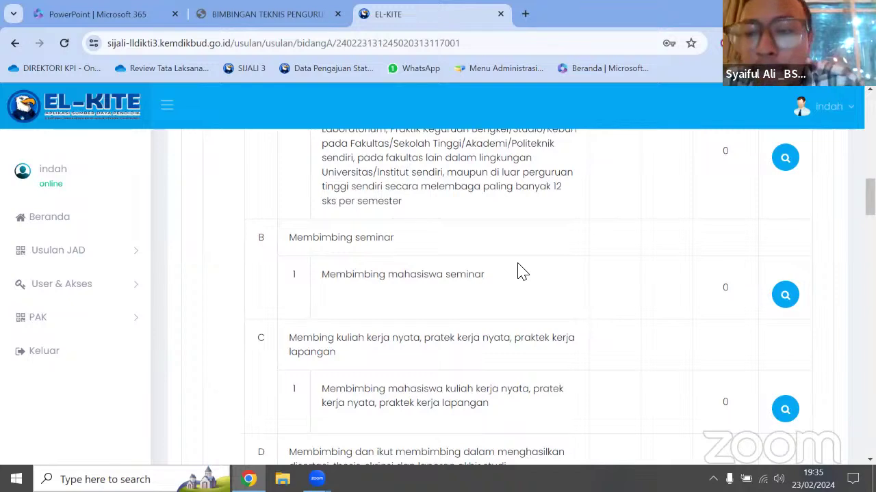
scroll(518, 271, down, 1)
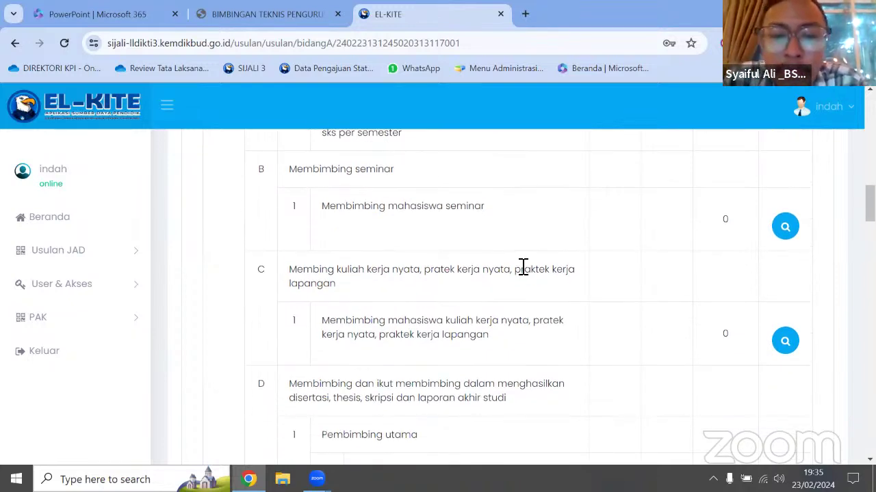
scroll(520, 268, up, 1)
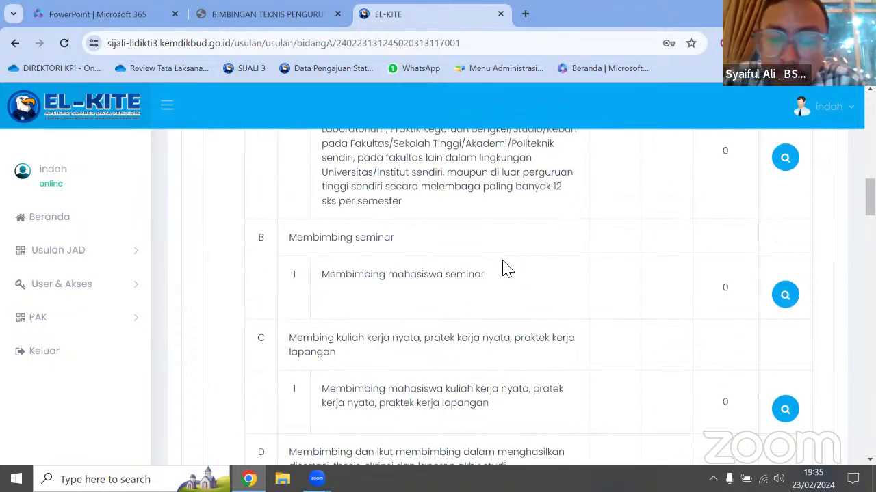